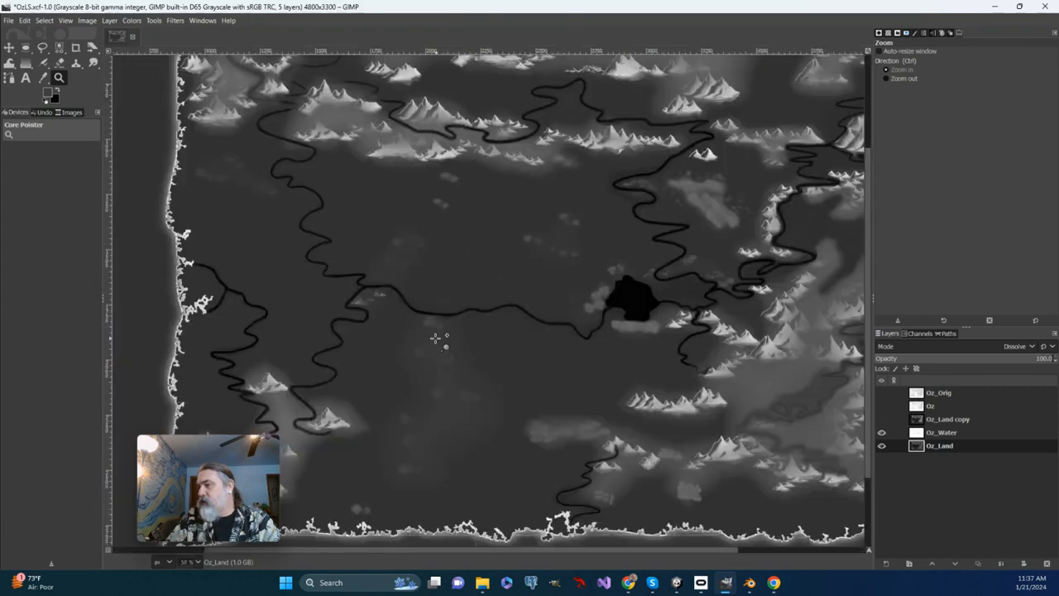
# Set the foreground color to grey 575555, slightly lighter than the pale patch below the river bend.
pyautogui.click(435, 339)
pyautogui.click(435, 339)
pyautogui.click(435, 339)
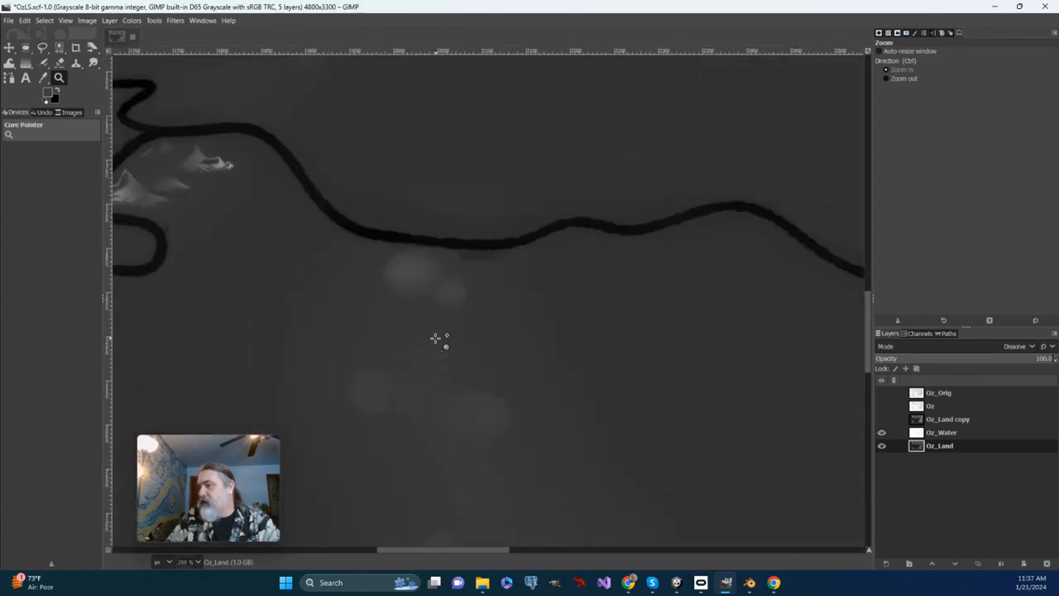
pyautogui.click(435, 339)
pyautogui.scroll(3, 414, 303)
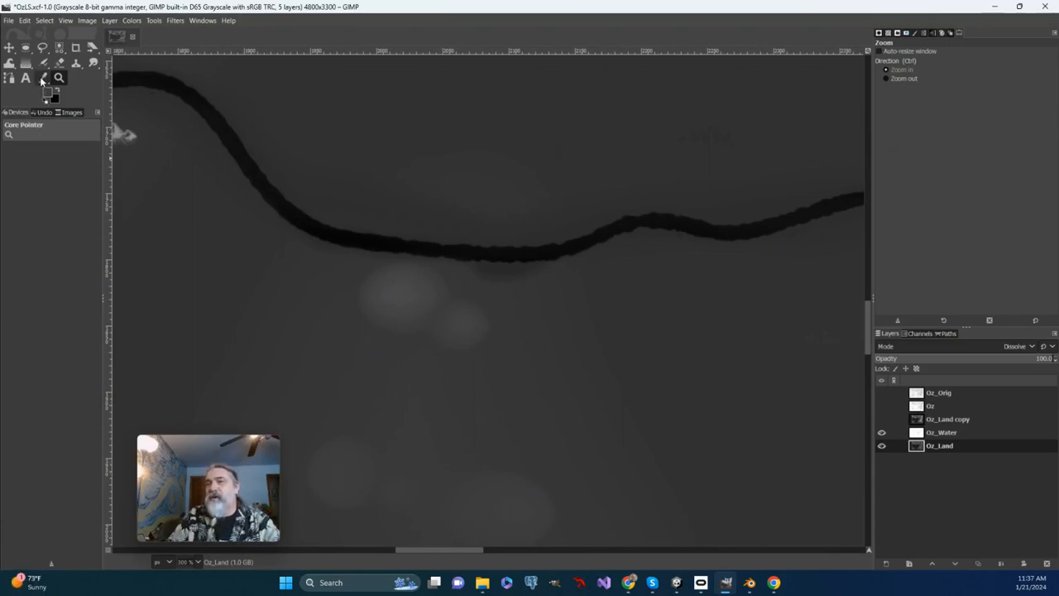
pyautogui.click(43, 78)
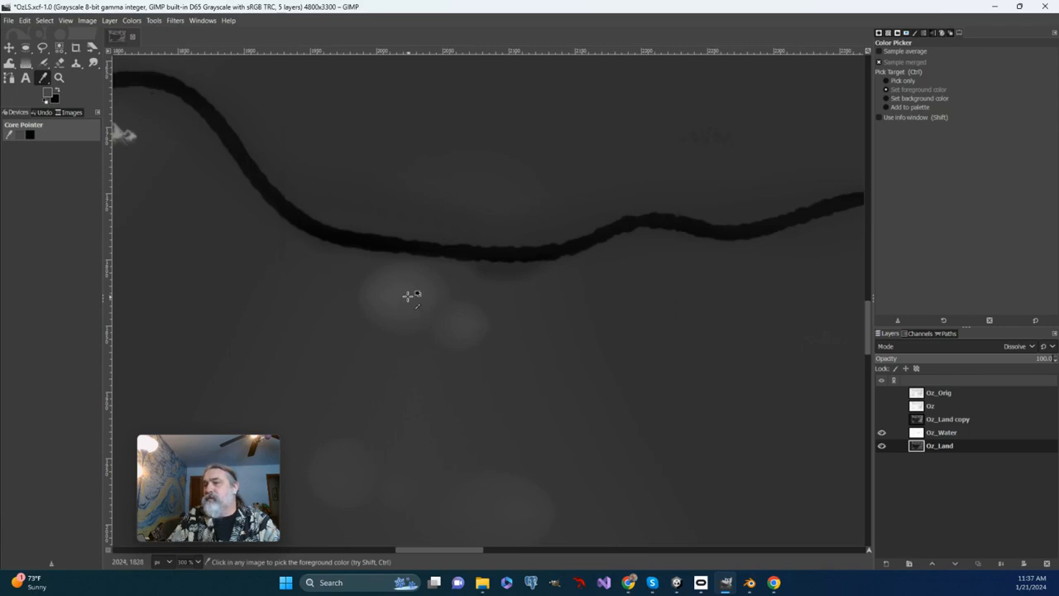
pyautogui.click(44, 21)
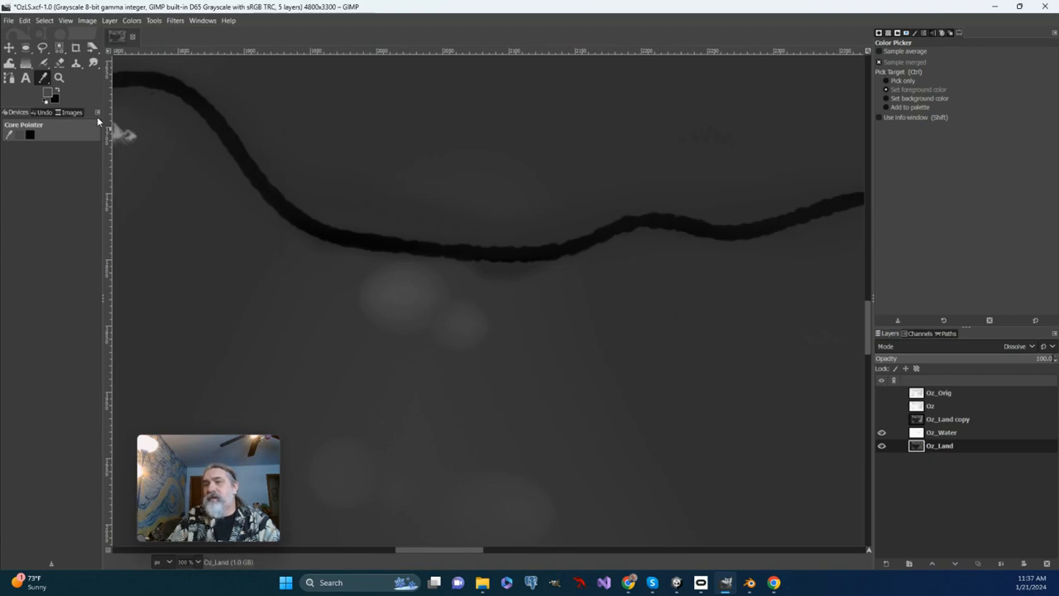
pyautogui.click(47, 97)
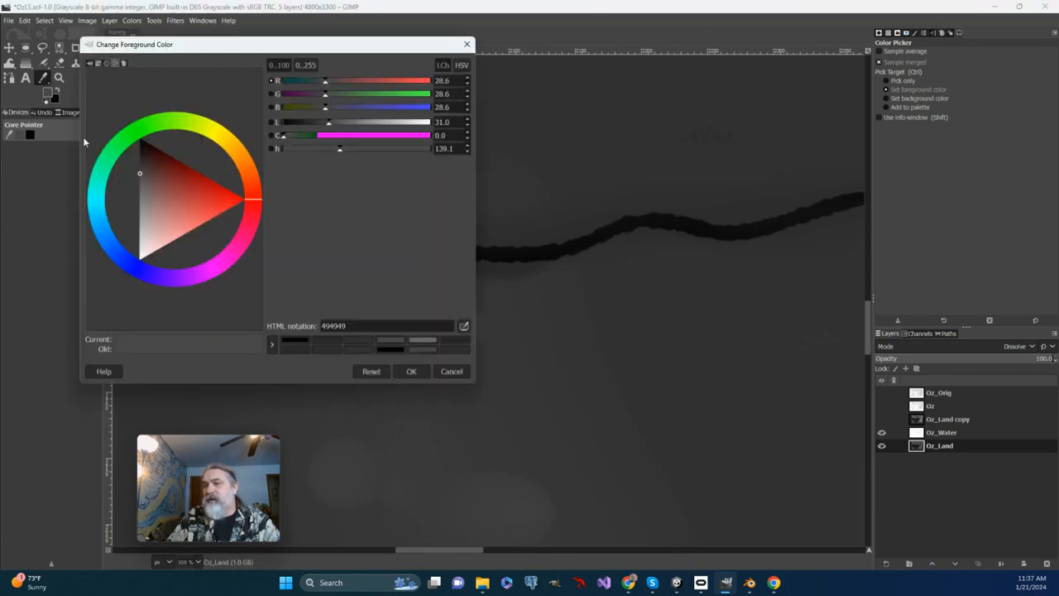
pyautogui.click(139, 178)
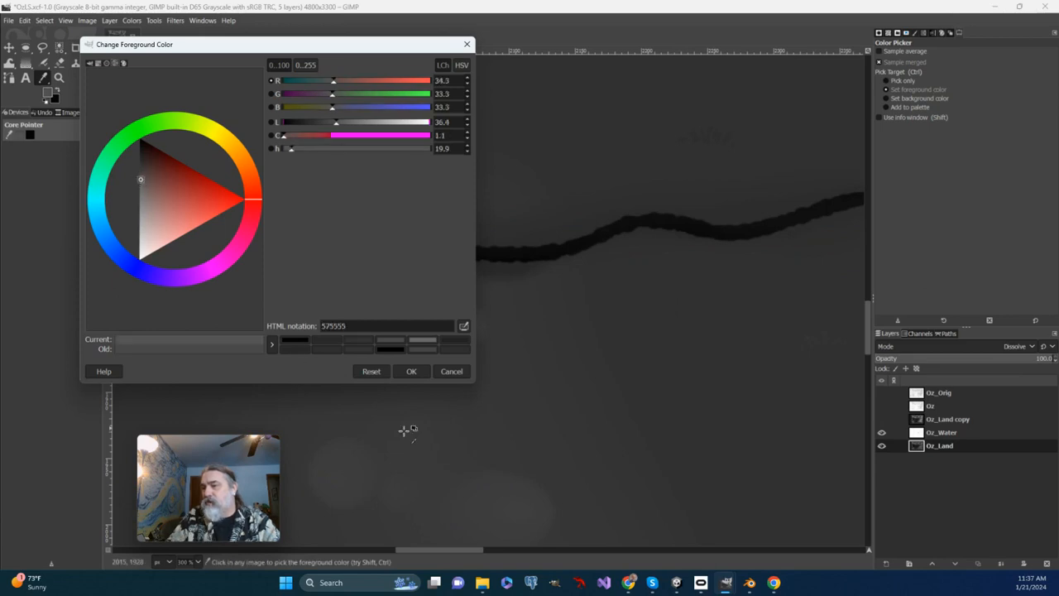
pyautogui.click(411, 371)
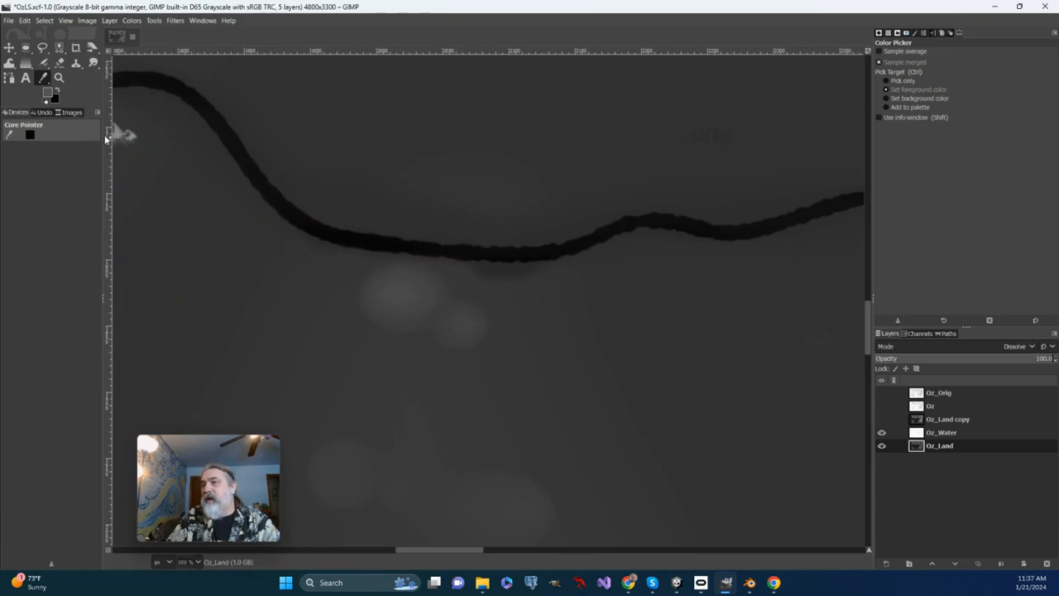
# Sample the land grey beside the pale patch as the background color, keeping the lighter grey as foreground.
pyautogui.click(58, 89)
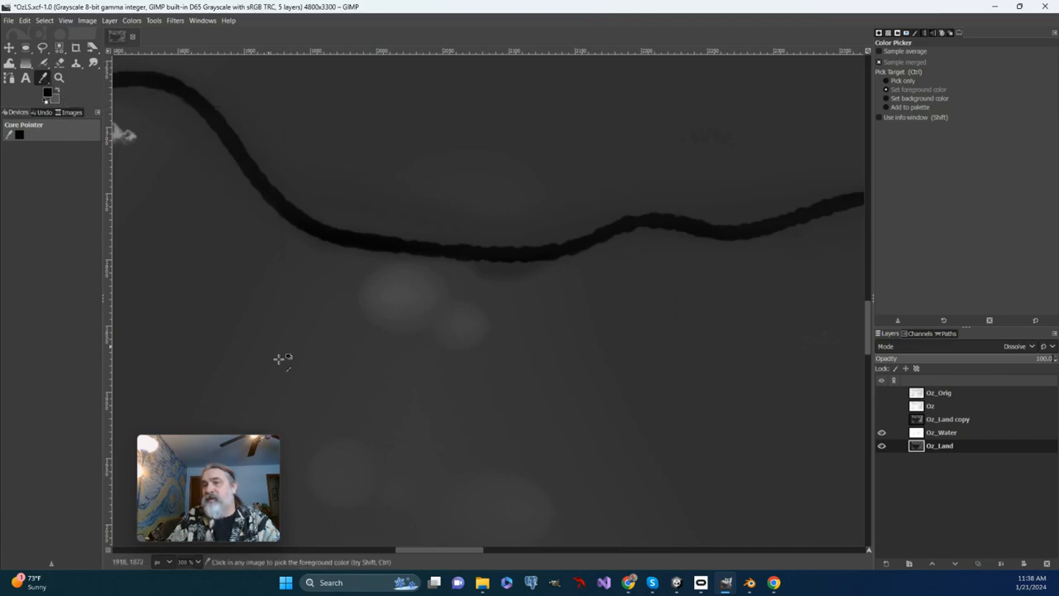
pyautogui.click(48, 96)
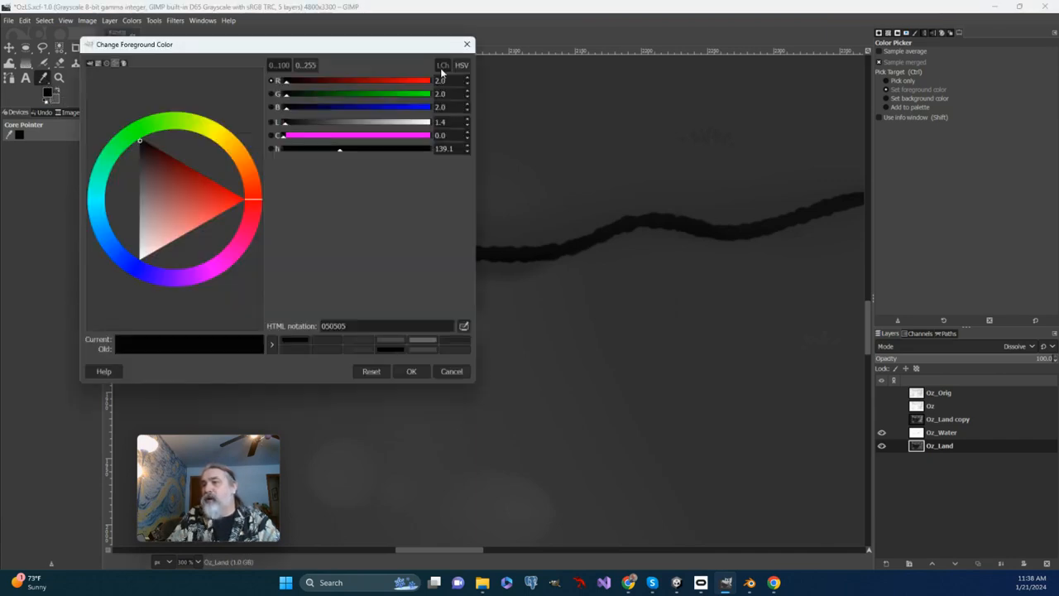
pyautogui.click(467, 44)
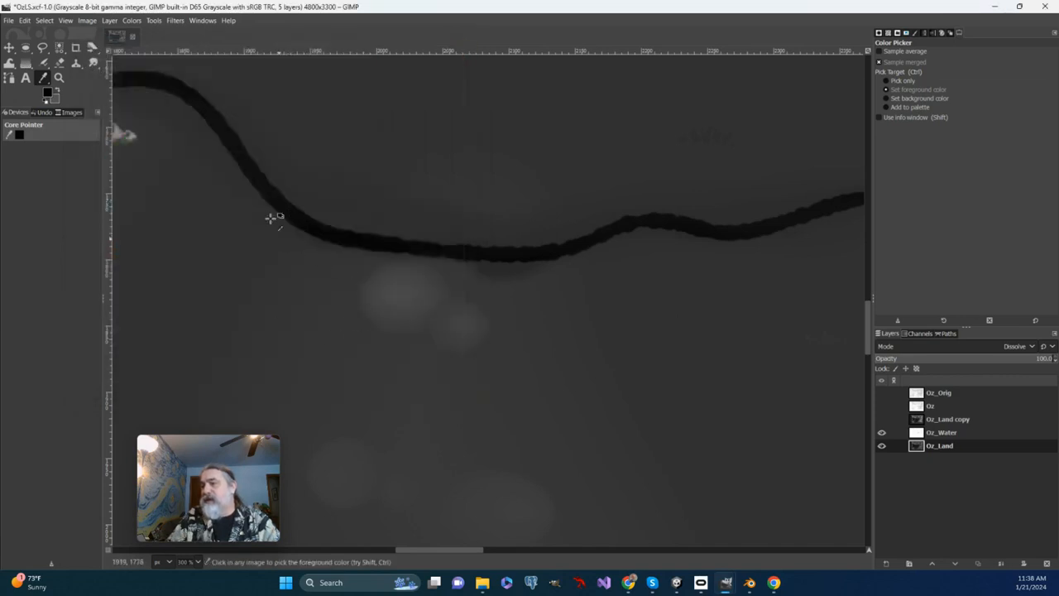
pyautogui.click(339, 318)
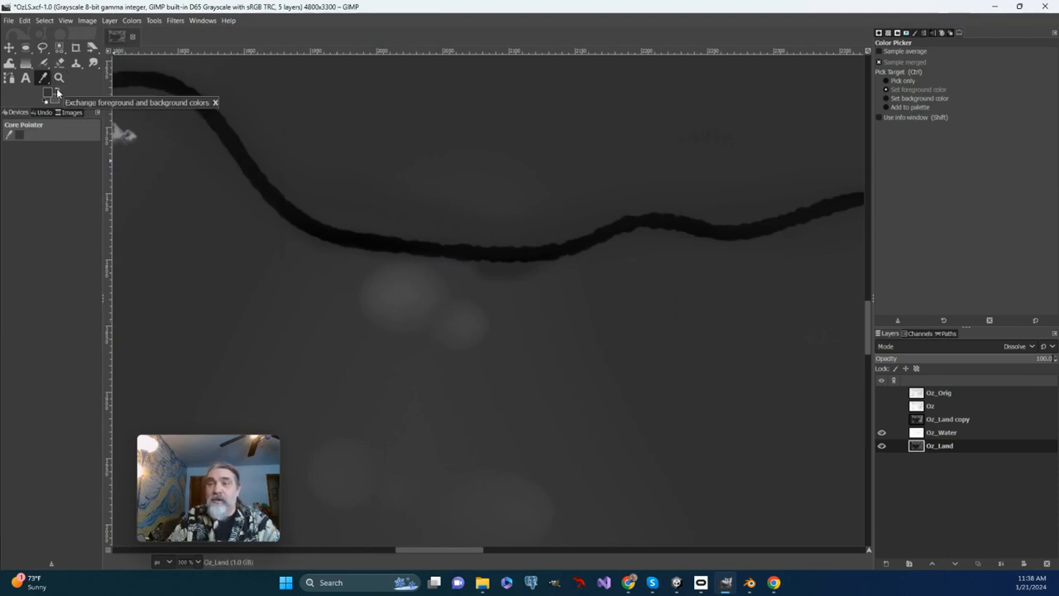
pyautogui.click(56, 92)
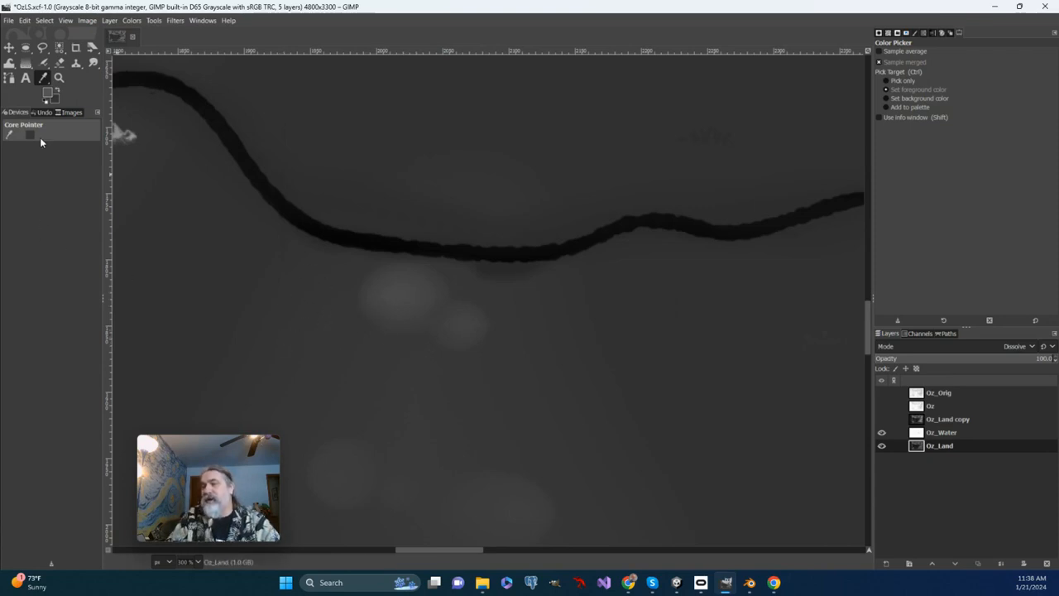
# Select an ellipse of about 32 × 29 px at the larger pale patch's upper-left and fill it with the FG to Transparent gradient.
pyautogui.click(26, 47)
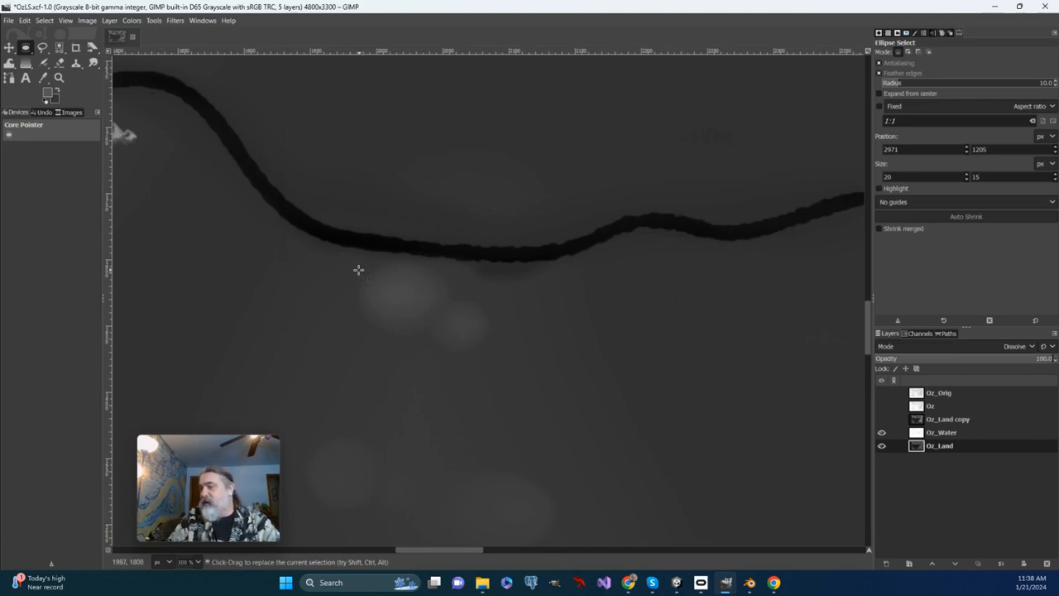
pyautogui.moveTo(360, 271); pyautogui.dragTo(387, 287)
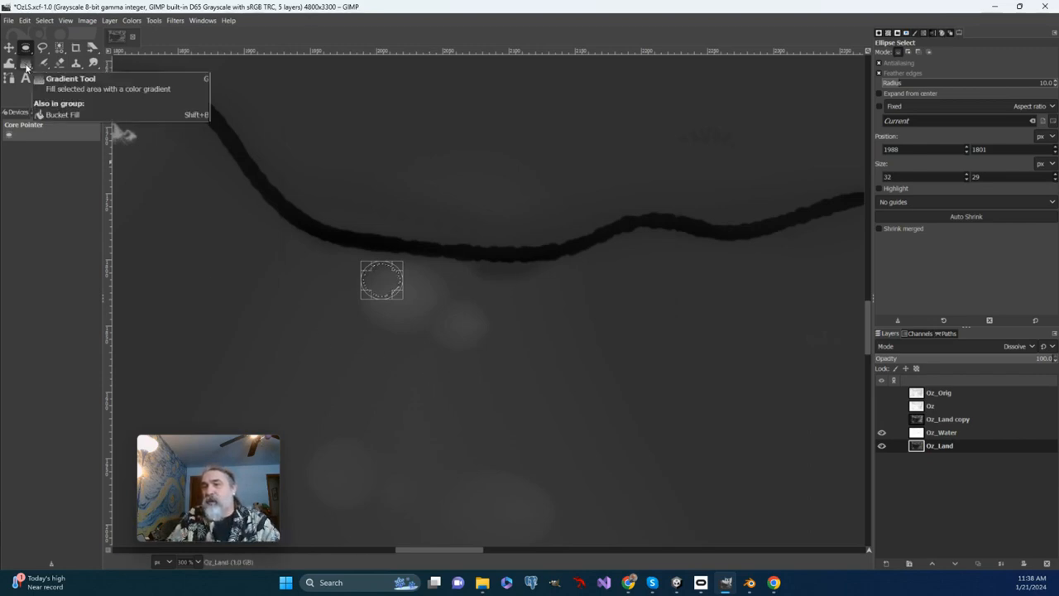
pyautogui.click(26, 64)
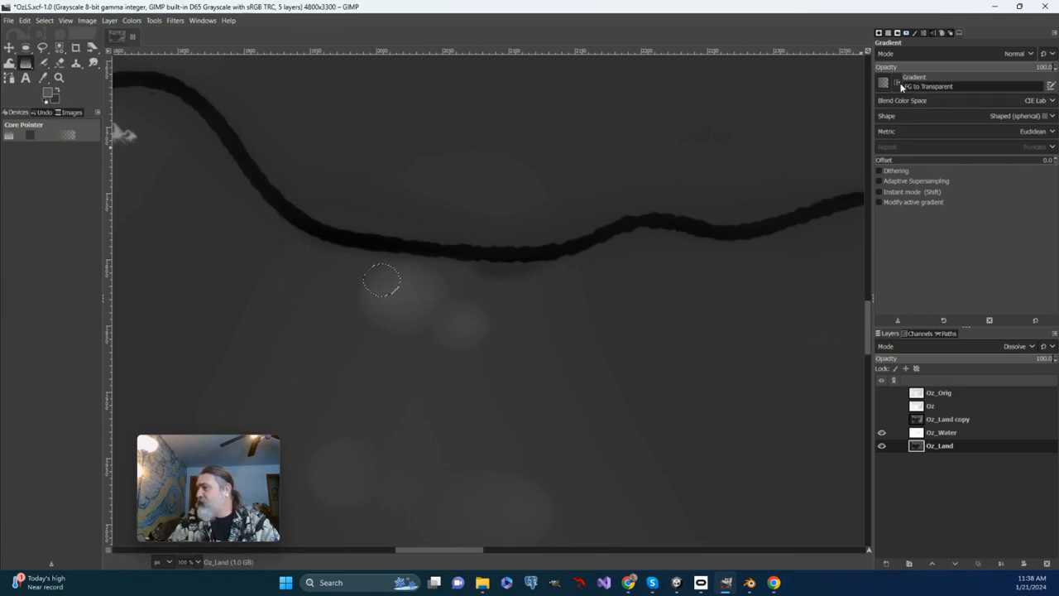
pyautogui.moveTo(381, 274); pyautogui.dragTo(367, 296)
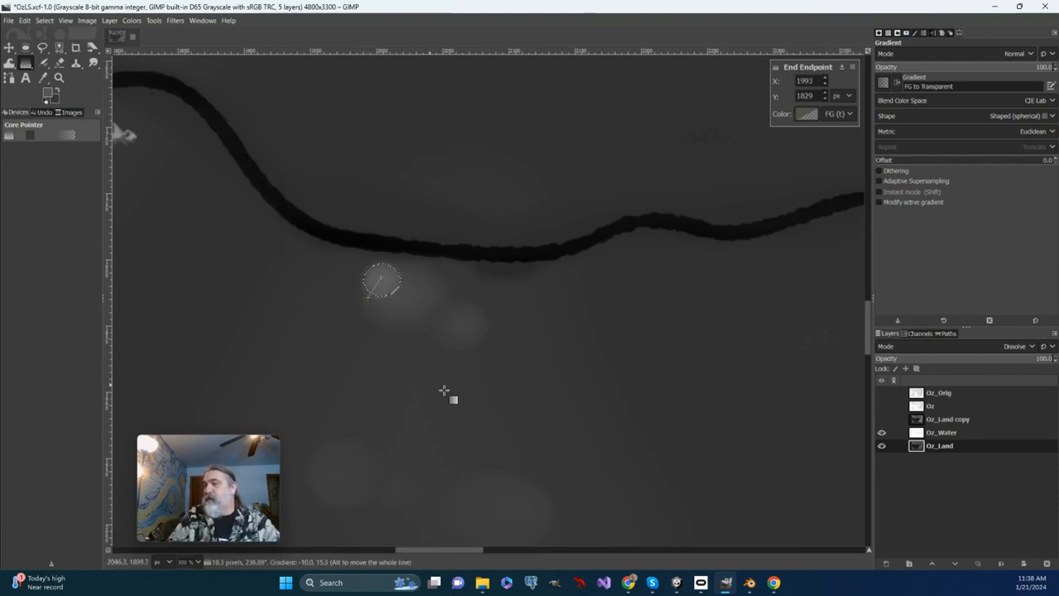
# Add a second hill of about 36 × 27 px at the larger patch's right edge with an elliptical selection and FG to Transparent gradient.
pyautogui.click(25, 47)
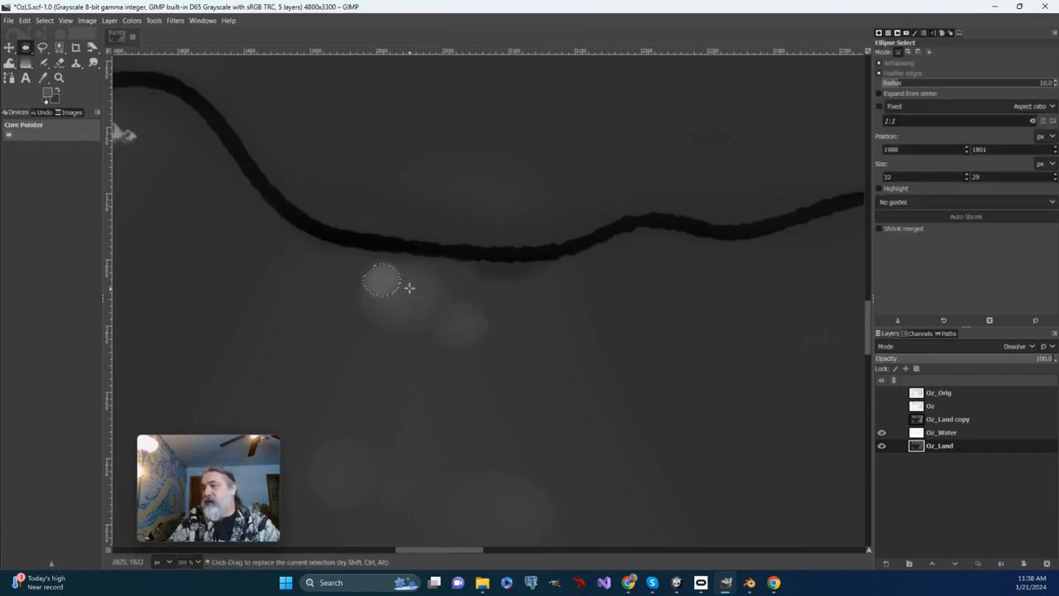
pyautogui.moveTo(413, 289)
pyautogui.mouseDown()
pyautogui.moveTo(460, 320)
pyautogui.moveTo(425, 299)
pyautogui.moveTo(447, 279)
pyautogui.moveTo(429, 297)
pyautogui.mouseUp()
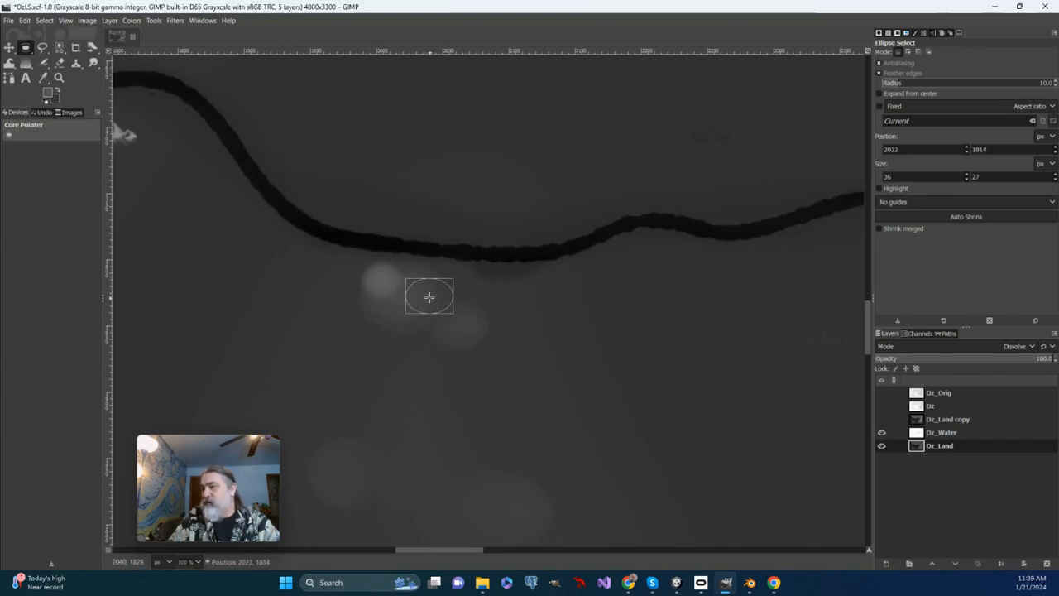
pyautogui.click(25, 63)
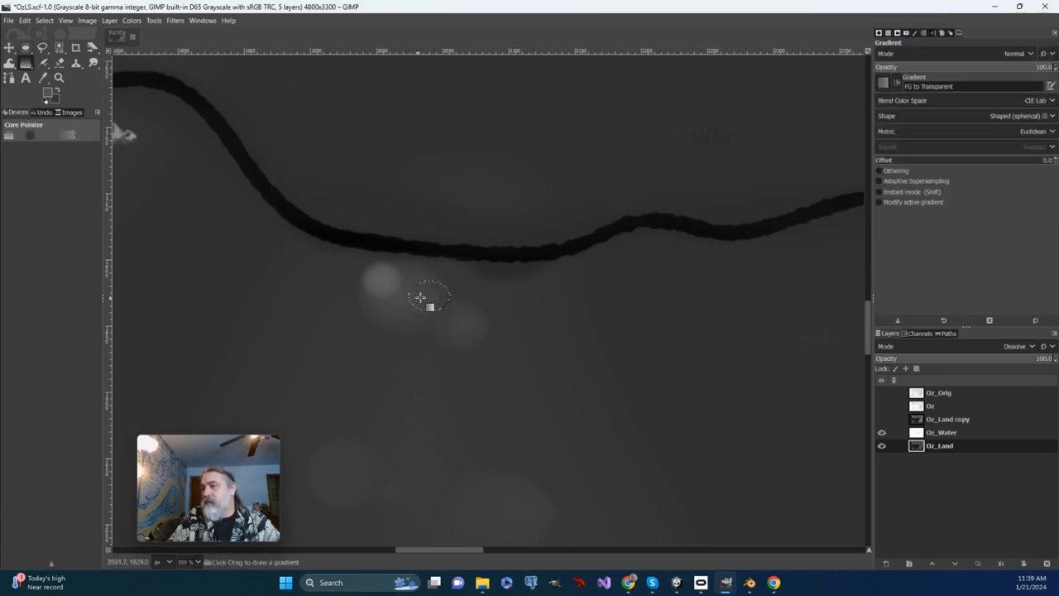
pyautogui.moveTo(427, 299)
pyautogui.mouseDown()
pyautogui.moveTo(428, 323)
pyautogui.moveTo(419, 312)
pyautogui.mouseUp()
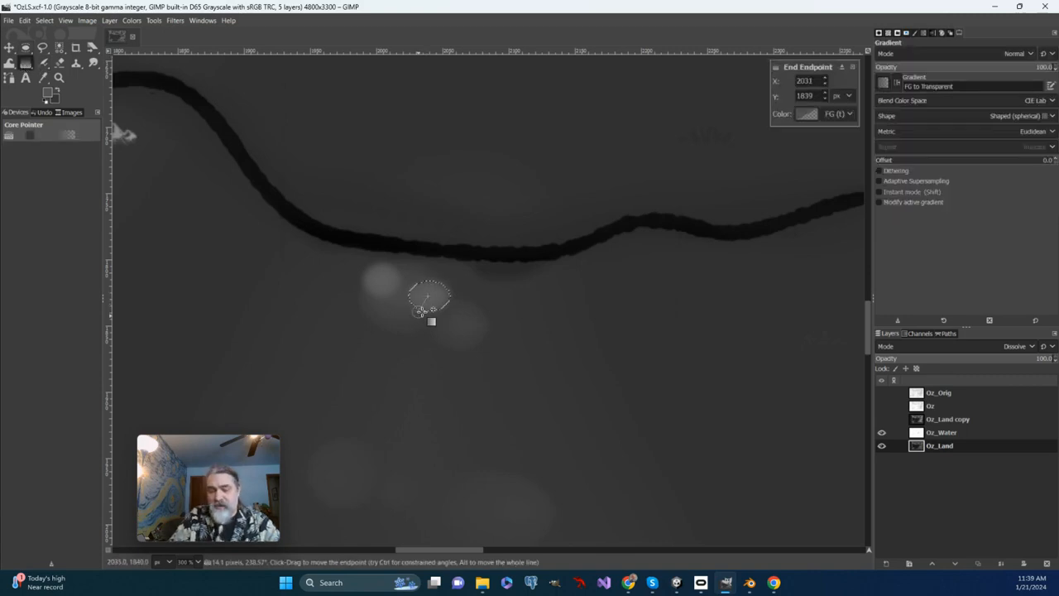
pyautogui.press('Return')
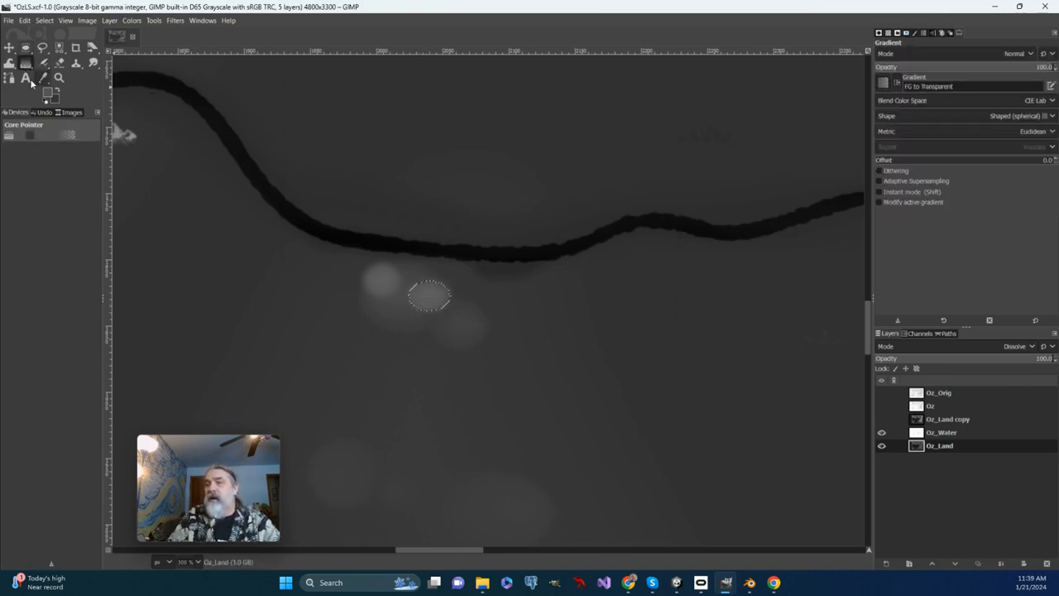
# Add a tiny round peak in the middle of the smaller pale patch with an ellipse and gradient, and clear the selection.
pyautogui.press('e')
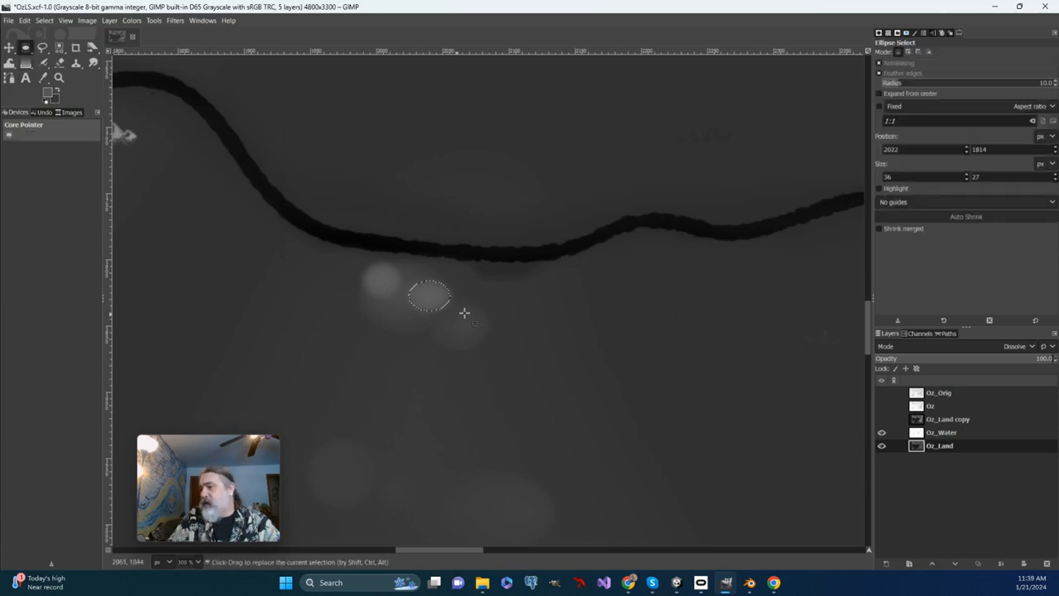
pyautogui.moveTo(458, 316); pyautogui.dragTo(467, 344)
pyautogui.click(25, 63)
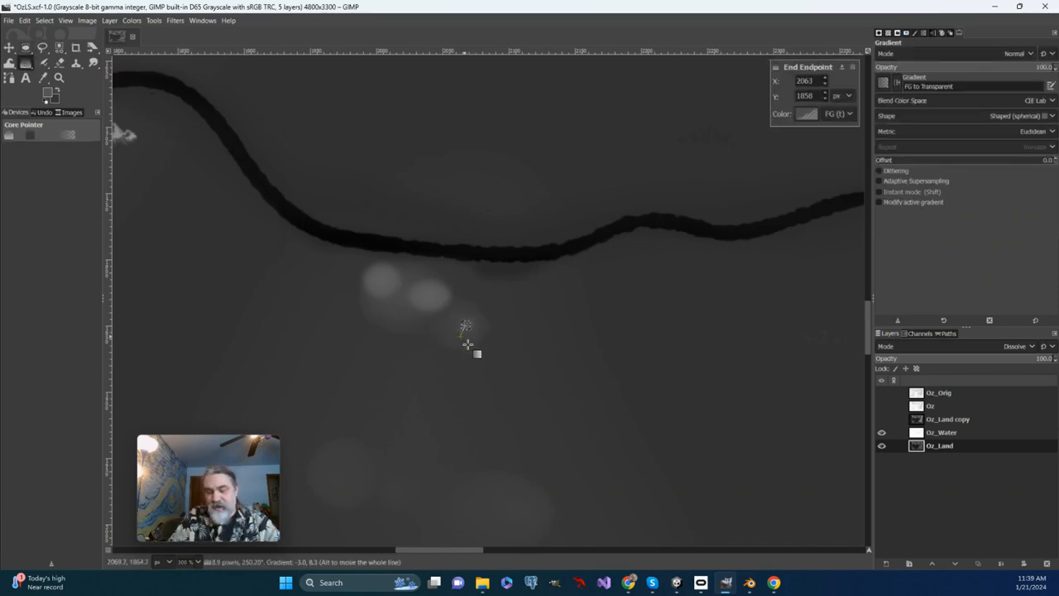
pyautogui.press('Return')
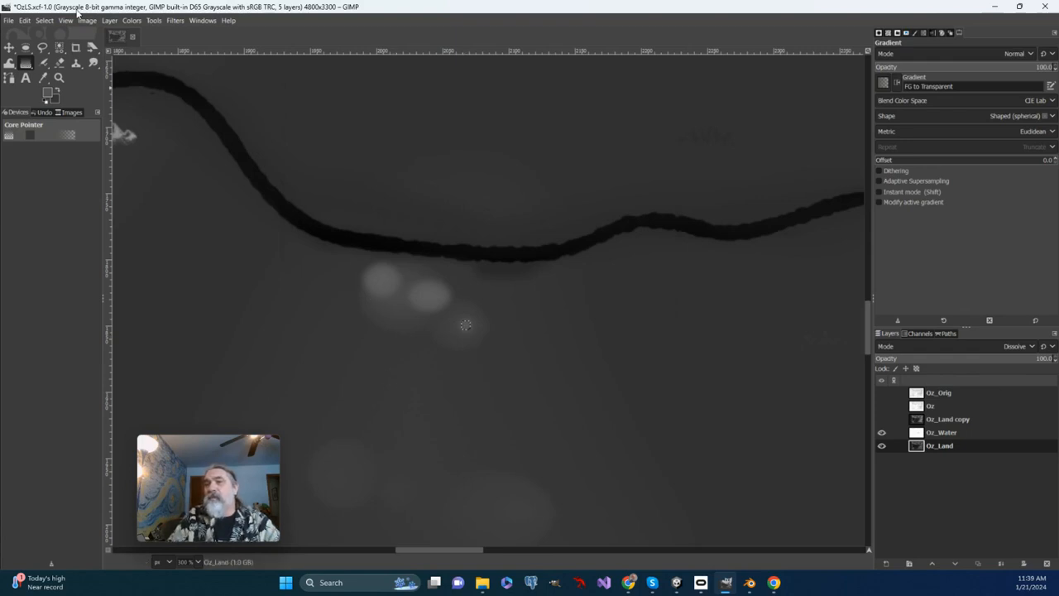
pyautogui.click(43, 20)
pyautogui.click(52, 43)
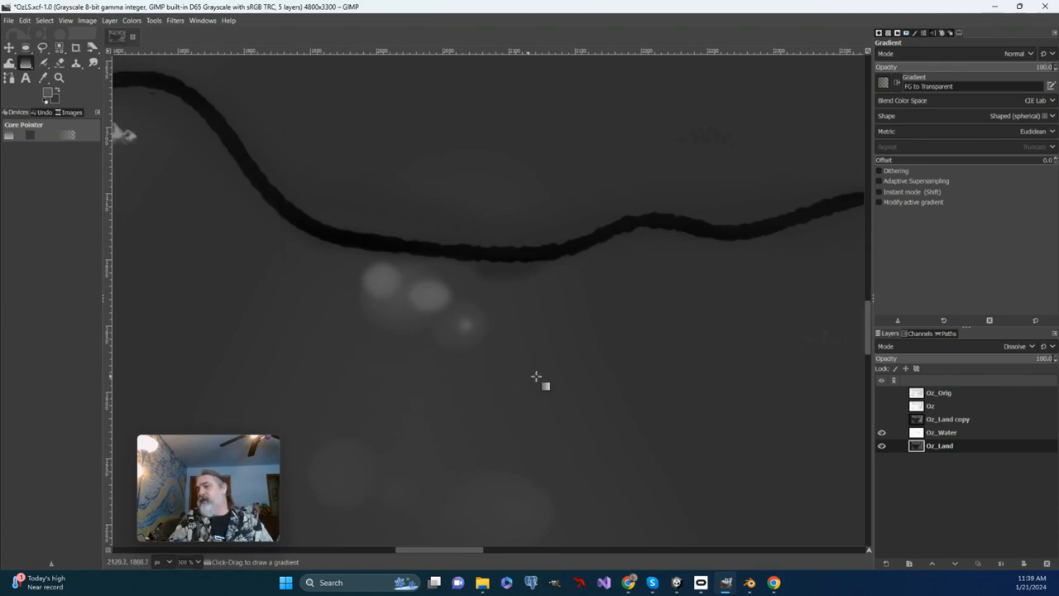
# Add a hill of about 21 × 20 px below and between the first two hills with an elliptical selection and gradient fill.
pyautogui.click(24, 50)
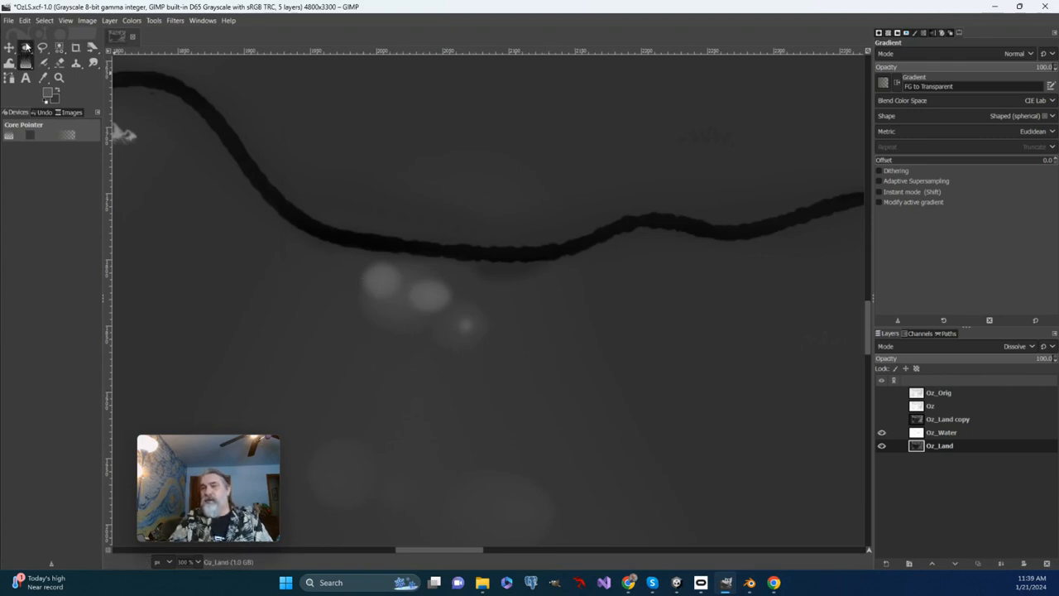
pyautogui.moveTo(384, 307)
pyautogui.mouseDown()
pyautogui.moveTo(411, 334)
pyautogui.moveTo(397, 315)
pyautogui.mouseUp()
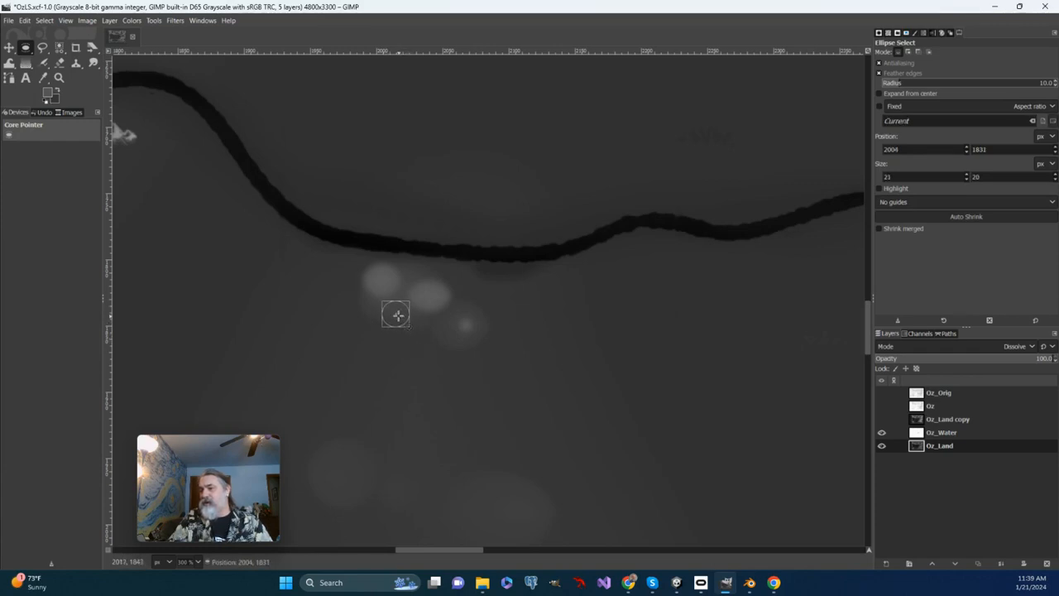
pyautogui.click(26, 62)
pyautogui.moveTo(395, 317); pyautogui.dragTo(374, 334)
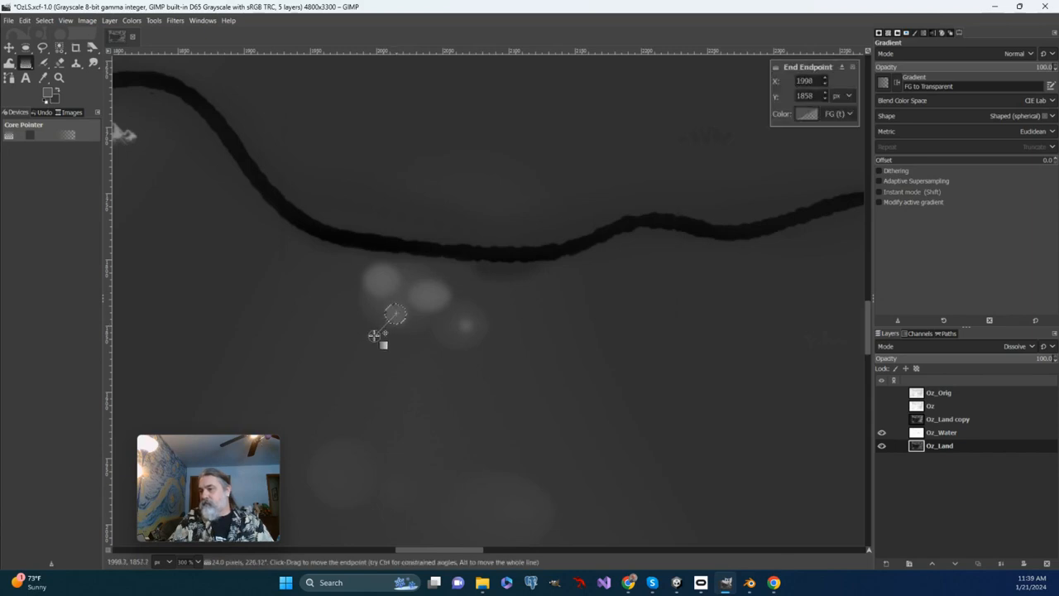
pyautogui.press('Return')
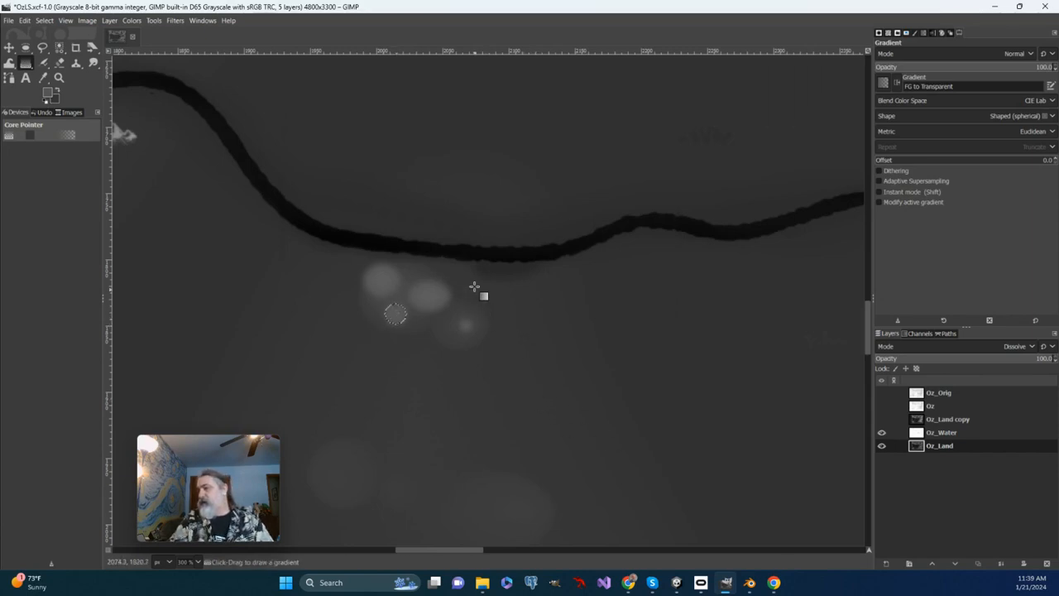
# Add a hill of about 25 × 21 px just above the tiny peak with an elliptical selection and gradient fill.
pyautogui.moveTo(476, 289); pyautogui.dragTo(494, 315)
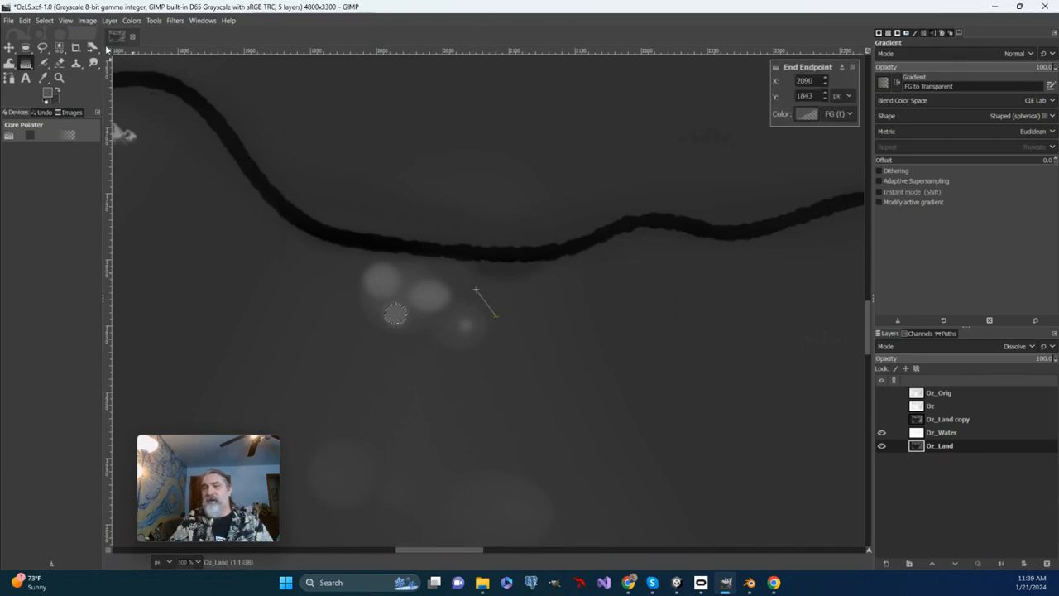
pyautogui.click(25, 47)
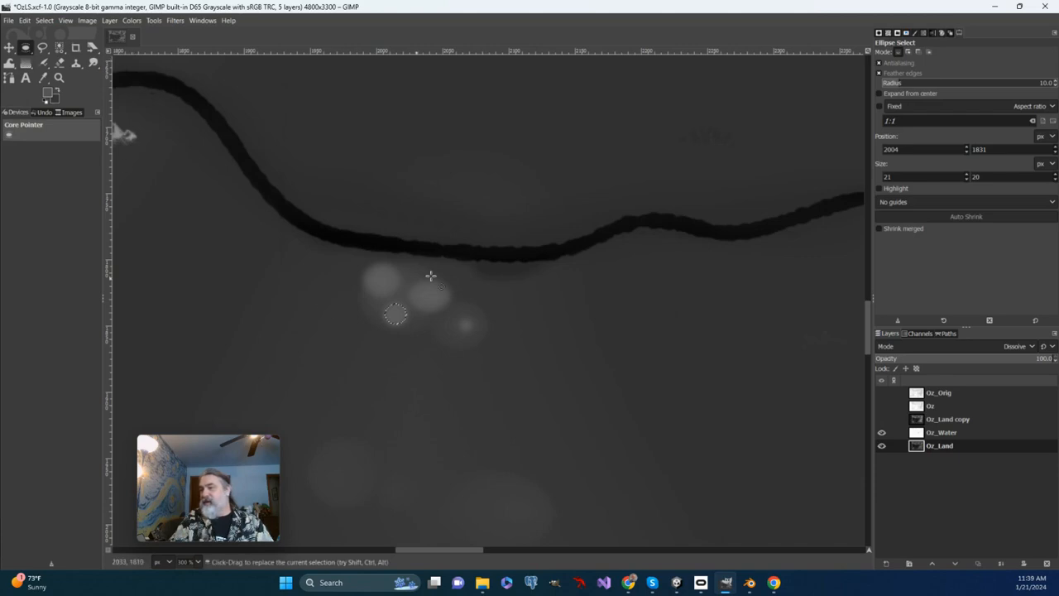
pyautogui.moveTo(468, 286); pyautogui.dragTo(478, 304)
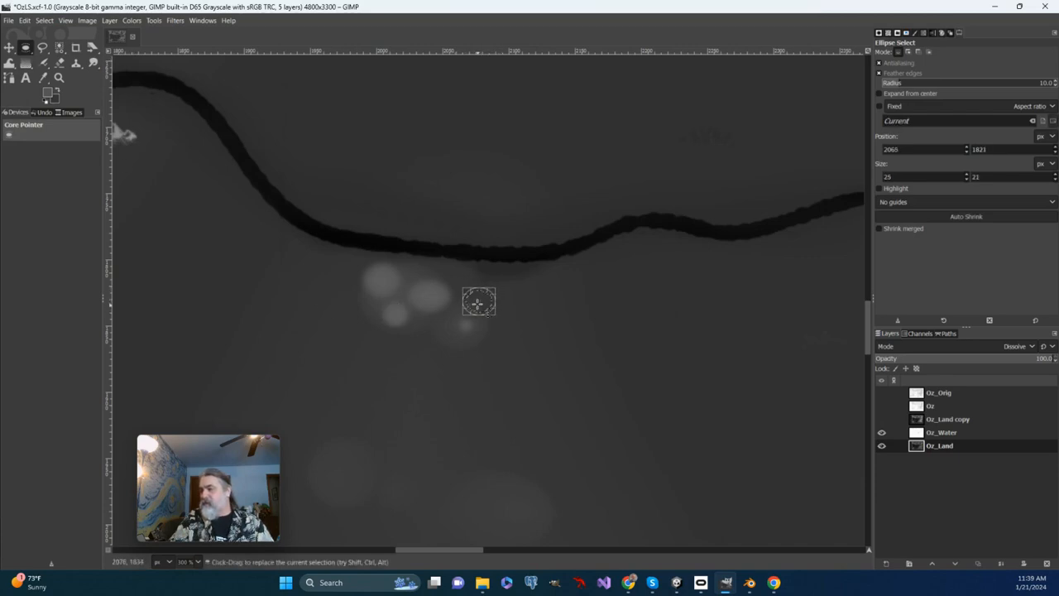
pyautogui.click(26, 63)
pyautogui.moveTo(483, 299); pyautogui.dragTo(494, 320)
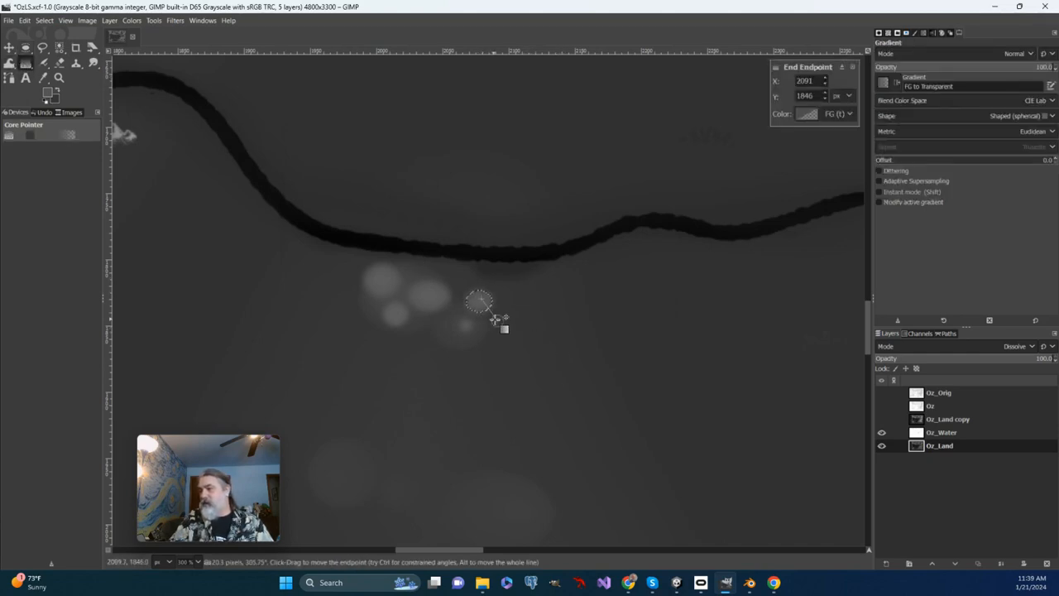
pyautogui.press('Return')
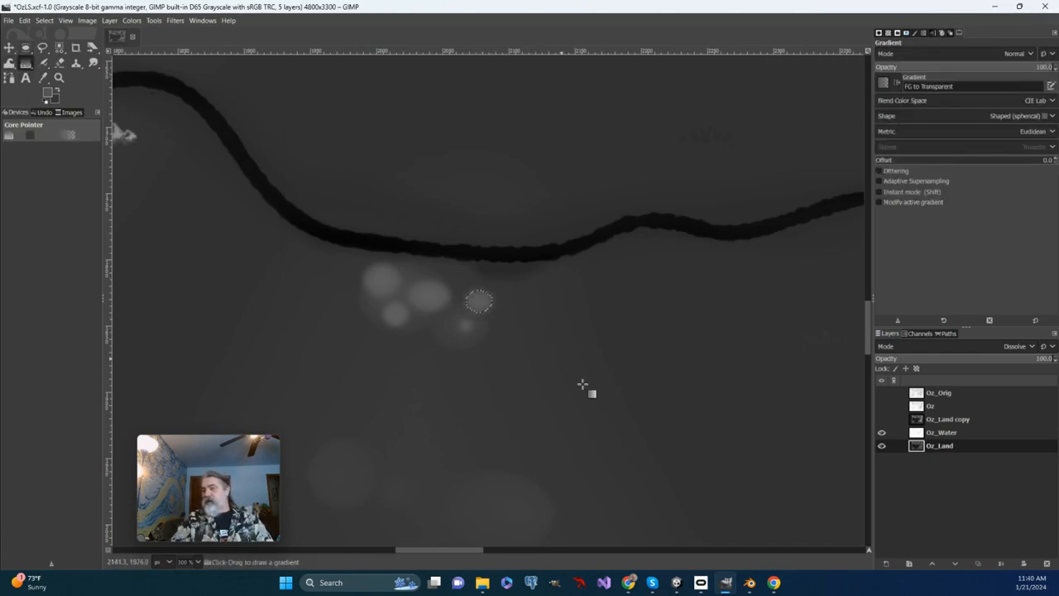
pyautogui.scroll(-3, 579, 381)
pyautogui.scroll(3, 577, 377)
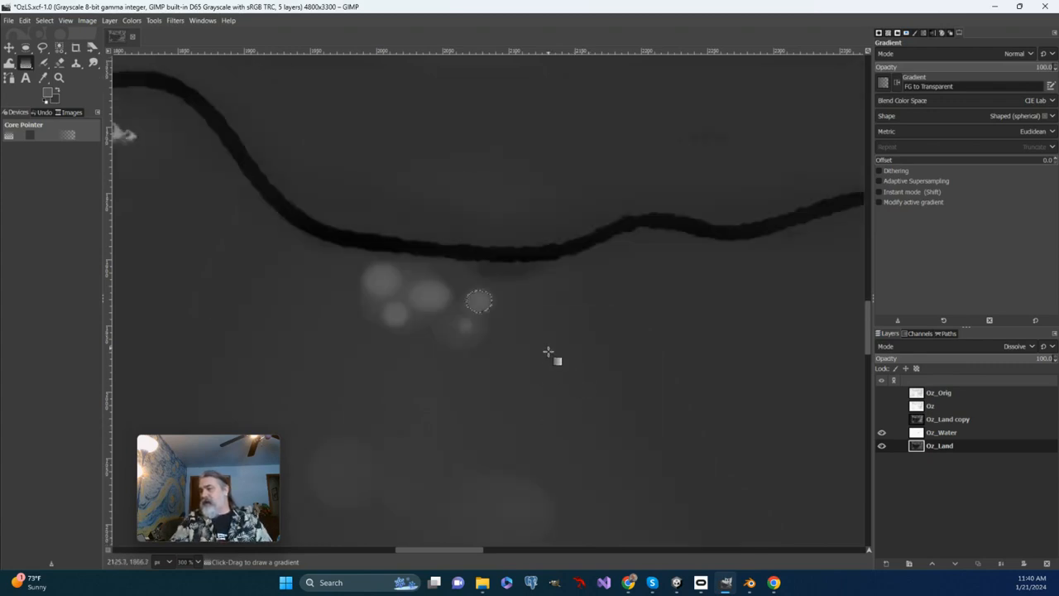
# Clear the elliptical selection around the newest hill.
pyautogui.scroll(-2, 553, 340)
pyautogui.hscroll(-1, 480, 347)
pyautogui.scroll(1, 483, 334)
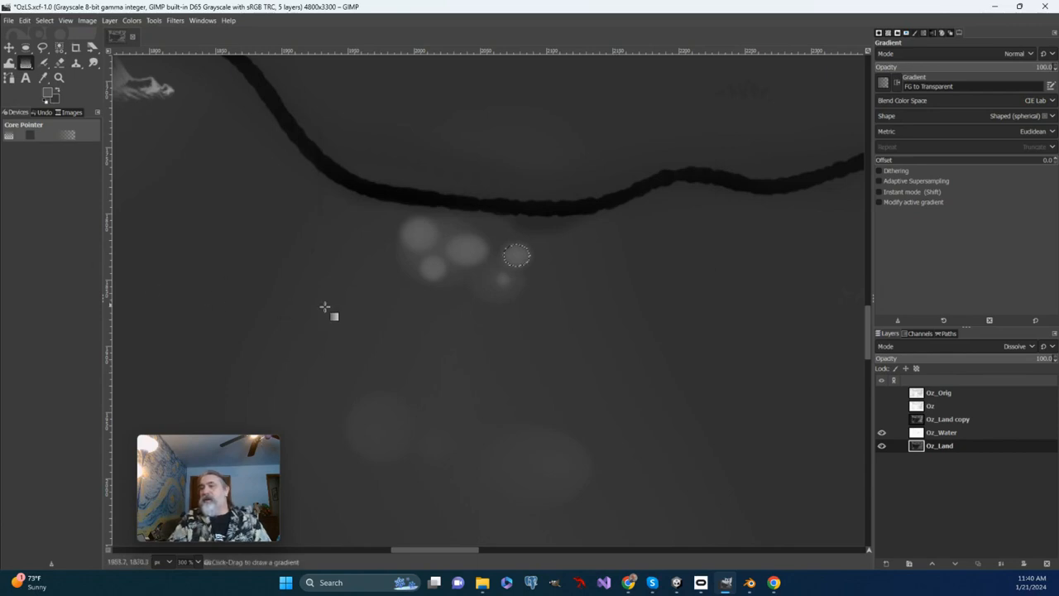
pyautogui.click(43, 20)
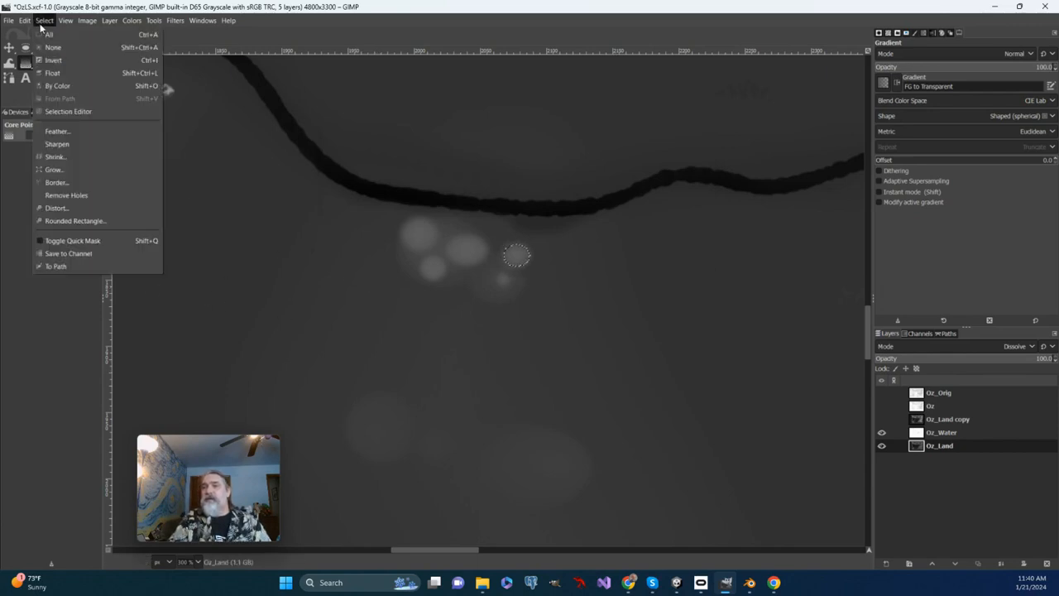
pyautogui.click(45, 33)
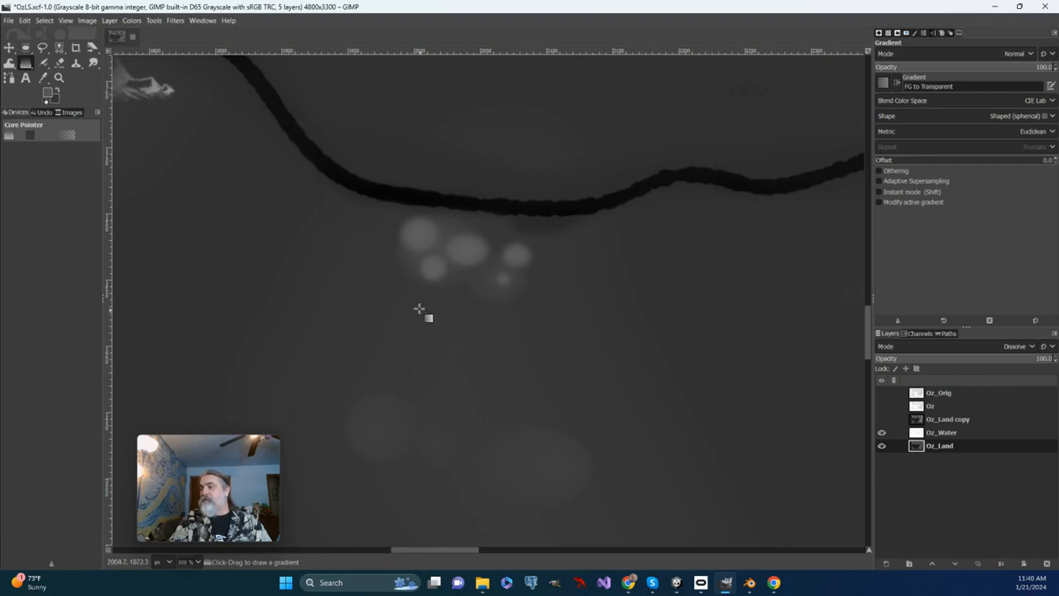
# Trace a freehand selection around the four larger hills just south of the river, then copy it and paste it as a floating selection.
pyautogui.click(42, 48)
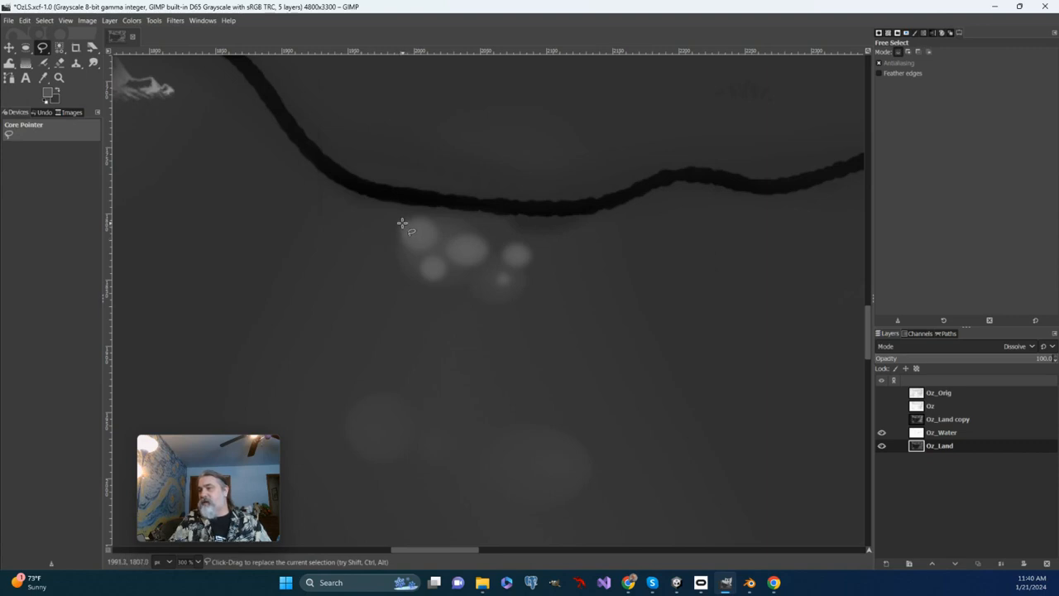
pyautogui.click(402, 223)
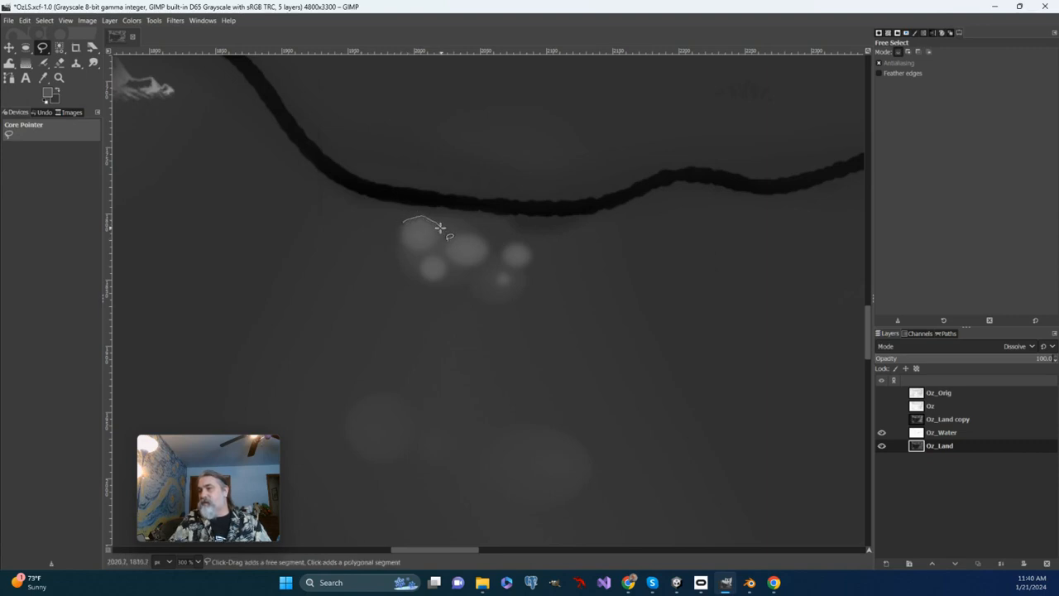
pyautogui.moveTo(440, 226)
pyautogui.mouseDown()
pyautogui.moveTo(524, 243)
pyautogui.moveTo(533, 262)
pyautogui.moveTo(516, 275)
pyautogui.moveTo(472, 266)
pyautogui.moveTo(420, 266)
pyautogui.mouseUp()
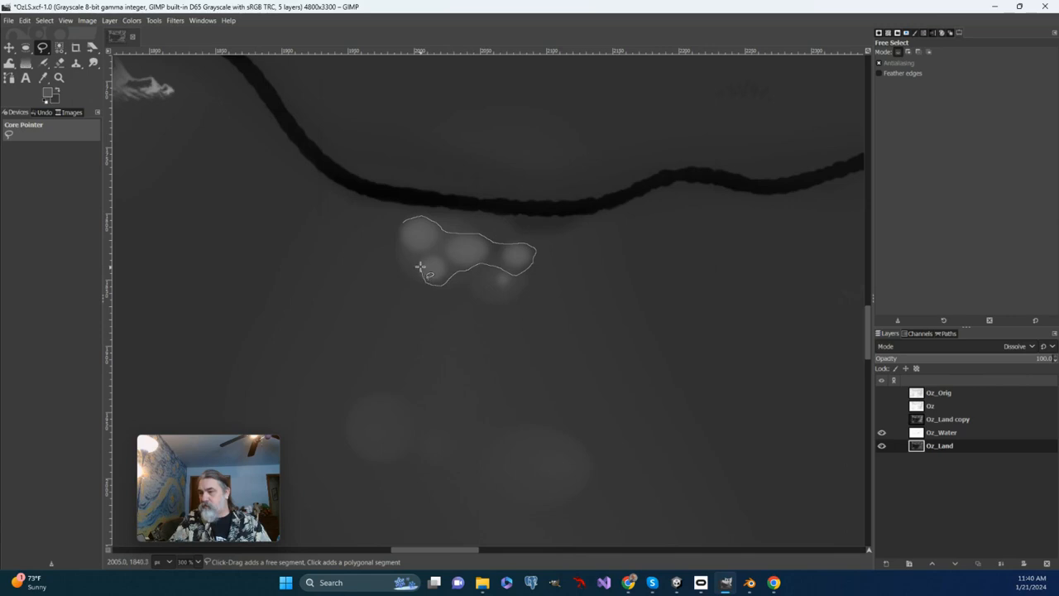
pyautogui.click(403, 222)
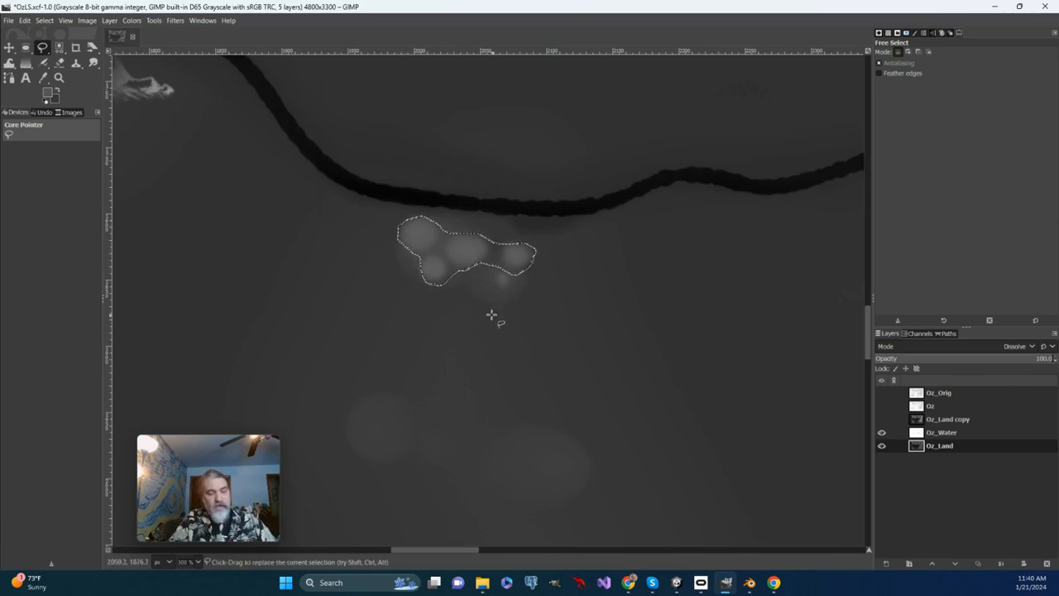
pyautogui.hotkey('ctrl', 'c')
pyautogui.hotkey('ctrl', 'v')
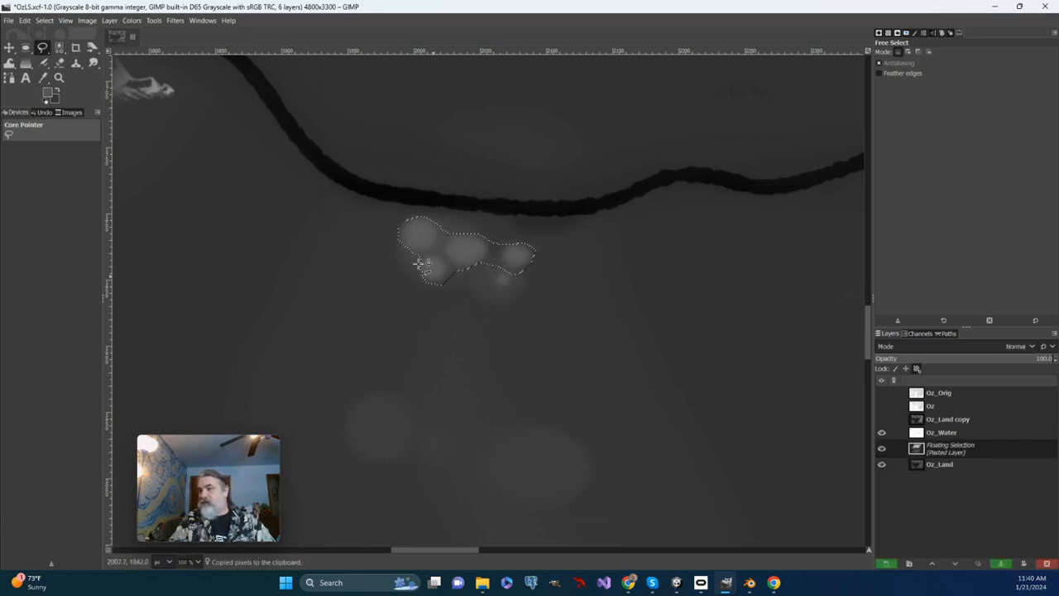
# Move the pasted hill cluster south and slightly east onto the larger faint patch.
pyautogui.click(153, 20)
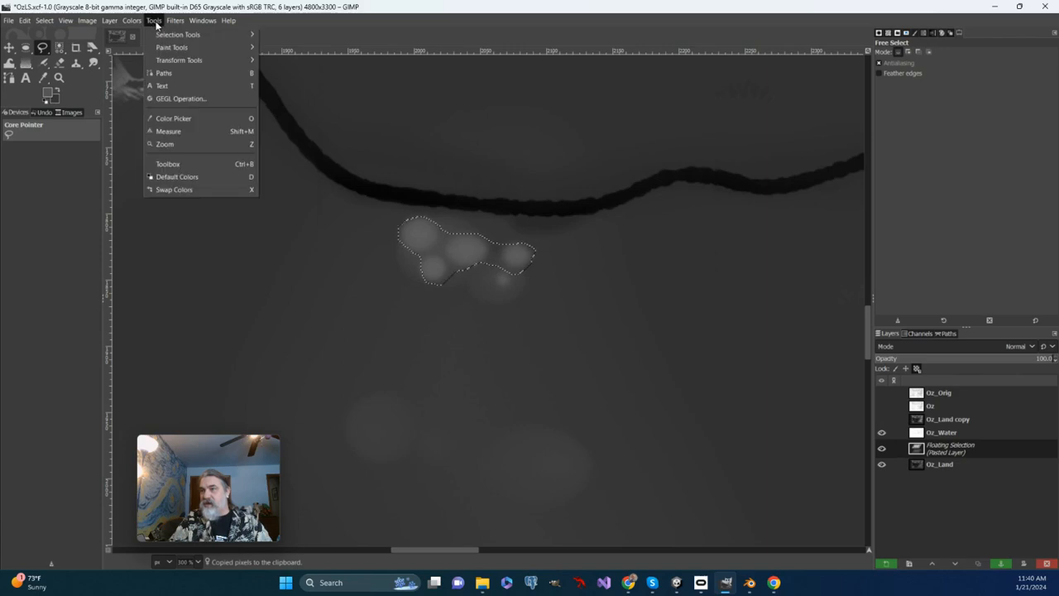
pyautogui.moveTo(179, 59)
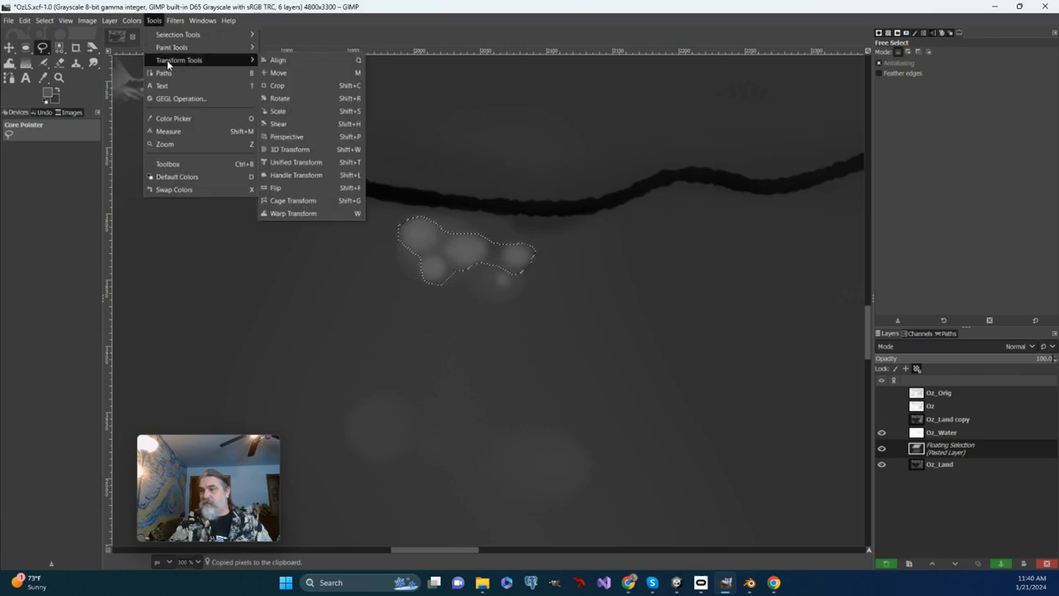
pyautogui.click(289, 72)
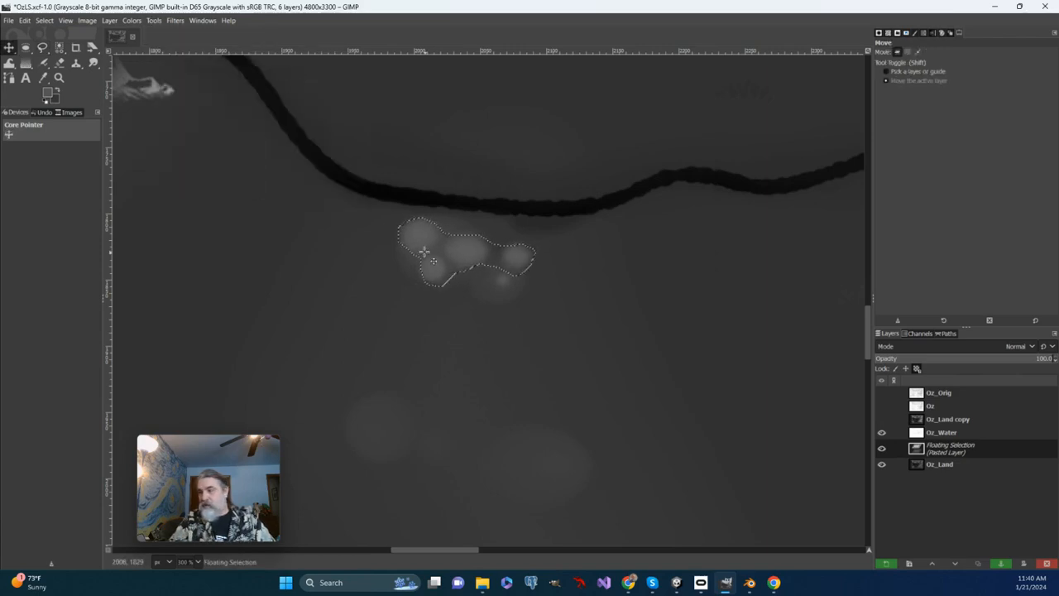
pyautogui.press('Down')
pyautogui.press('Down')
pyautogui.press('Down')
pyautogui.press('Down')
pyautogui.press('Down')
pyautogui.press('Down')
pyautogui.press('Down')
pyautogui.press('Down')
pyautogui.press('Down')
pyautogui.press('Down')
pyautogui.press('Down')
pyautogui.press('Down')
pyautogui.press('Down')
pyautogui.press('Down')
pyautogui.press('Down')
pyautogui.press('Down')
pyautogui.press('Down')
pyautogui.press('Down')
pyautogui.press('Down')
pyautogui.press('Down')
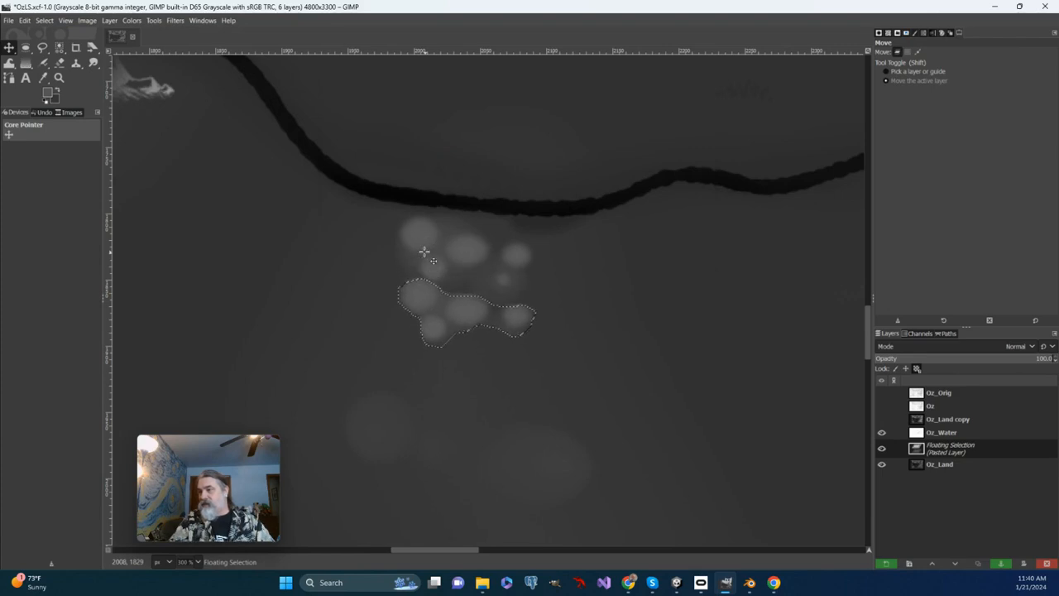
pyautogui.press('Down')
pyautogui.press('Down')
pyautogui.press('Down')
pyautogui.press('Down')
pyautogui.press('Down')
pyautogui.press('Down')
pyautogui.press('Down')
pyautogui.press('Down')
pyautogui.press('Down')
pyautogui.press('Down')
pyautogui.press('Down')
pyautogui.press('Down')
pyautogui.press('Down')
pyautogui.press('Down')
pyautogui.press('Down')
pyautogui.press('Down')
pyautogui.press('Down')
pyautogui.press('Down')
pyautogui.press('Down')
pyautogui.press('Down')
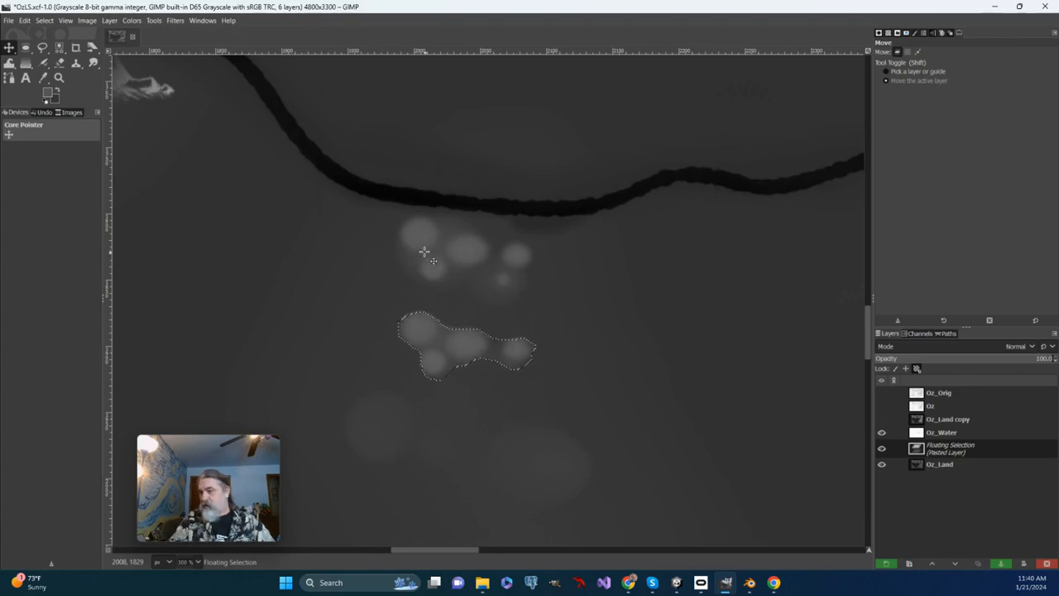
pyautogui.press('Down')
pyautogui.press('Down')
pyautogui.press('Down')
pyautogui.press('Down')
pyautogui.press('Down')
pyautogui.press('Down')
pyautogui.press('Down')
pyautogui.press('Down')
pyautogui.press('Down')
pyautogui.press('Down')
pyautogui.press('Down')
pyautogui.press('Down')
pyautogui.press('Down')
pyautogui.press('Down')
pyautogui.press('Down')
pyautogui.press('Down')
pyautogui.press('Down')
pyautogui.press('Down')
pyautogui.press('Down')
pyautogui.press('Down')
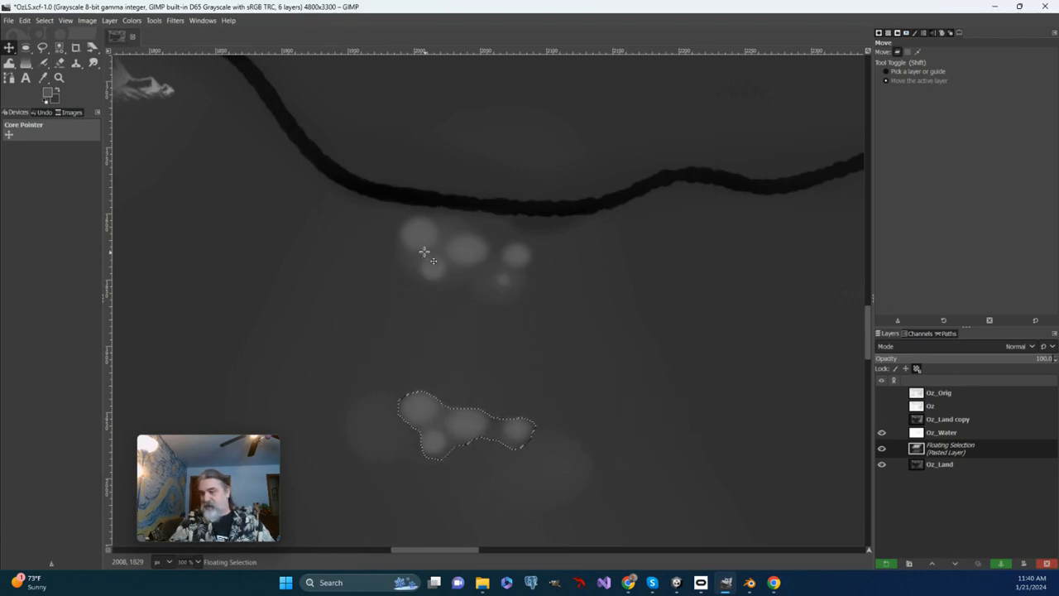
pyautogui.press('Right')
pyautogui.press('Right')
pyautogui.press('Right')
pyautogui.press('Right')
pyautogui.press('Right')
pyautogui.press('Right')
pyautogui.press('Right')
pyautogui.press('Right')
pyautogui.press('Right')
pyautogui.press('Right')
pyautogui.press('Right')
pyautogui.press('Right')
pyautogui.press('Right')
pyautogui.press('Right')
pyautogui.press('Right')
pyautogui.press('Right')
pyautogui.press('Right')
pyautogui.press('Right')
pyautogui.press('Right')
pyautogui.press('Right')
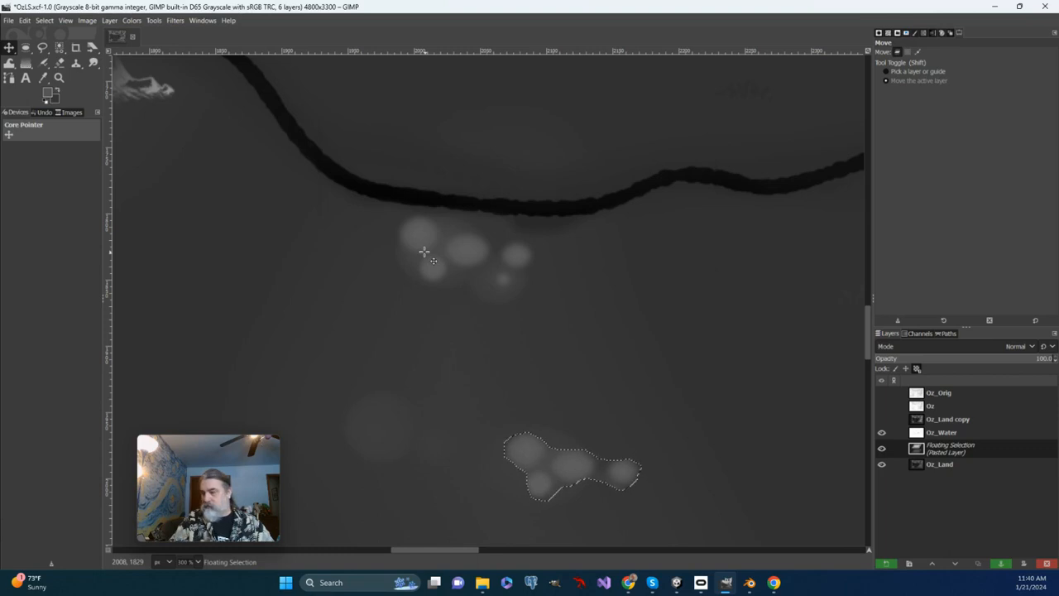
pyautogui.press('Left')
pyautogui.press('Left')
pyautogui.press('Left')
pyautogui.press('Left')
pyautogui.press('Left')
pyautogui.press('Left')
pyautogui.press('Left')
pyautogui.press('Left')
pyautogui.press('Left')
pyautogui.press('Left')
pyautogui.press('Left')
pyautogui.press('Left')
pyautogui.press('Left')
pyautogui.press('Left')
pyautogui.press('Left')
pyautogui.press('Left')
pyautogui.press('Left')
pyautogui.press('Left')
pyautogui.press('Left')
pyautogui.press('Left')
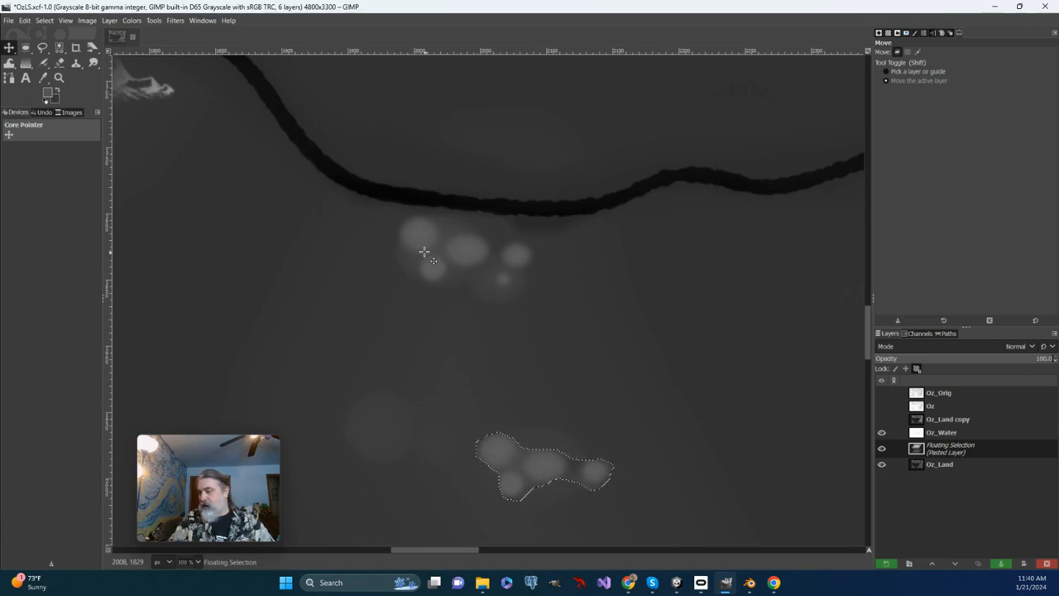
# Paste a second copy of the hill cluster and move it west and slightly north onto the smaller faint patch.
pyautogui.press('ctrl')
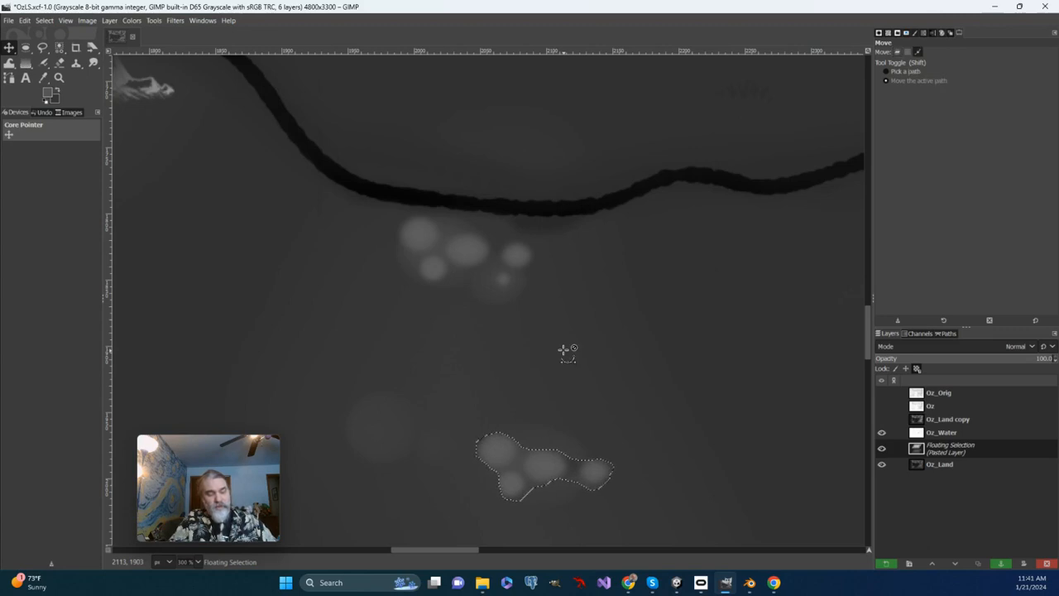
pyautogui.hotkey('ctrl', 'c')
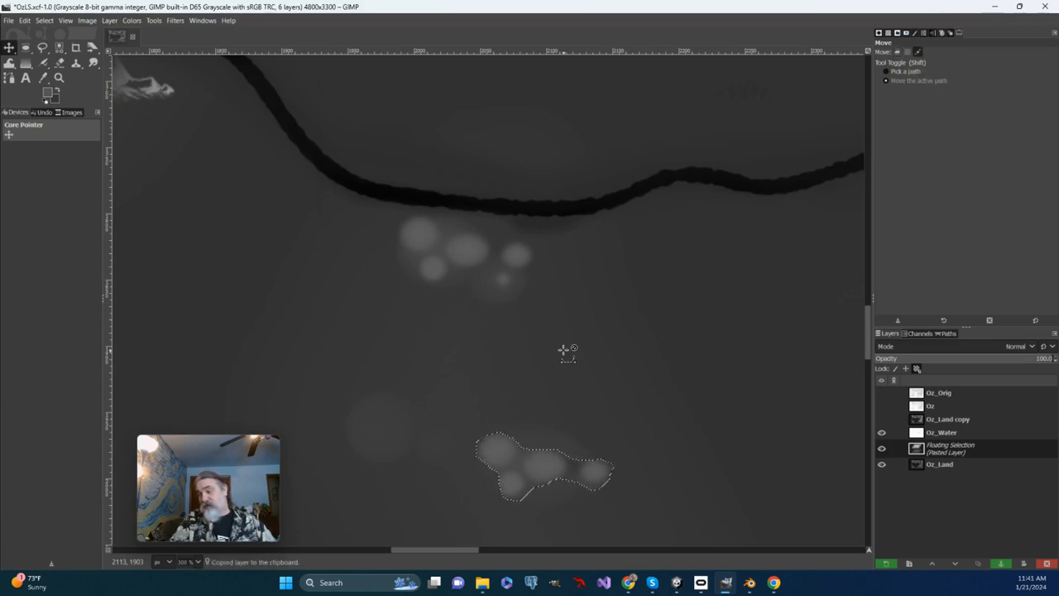
pyautogui.hotkey('ctrl', 'v')
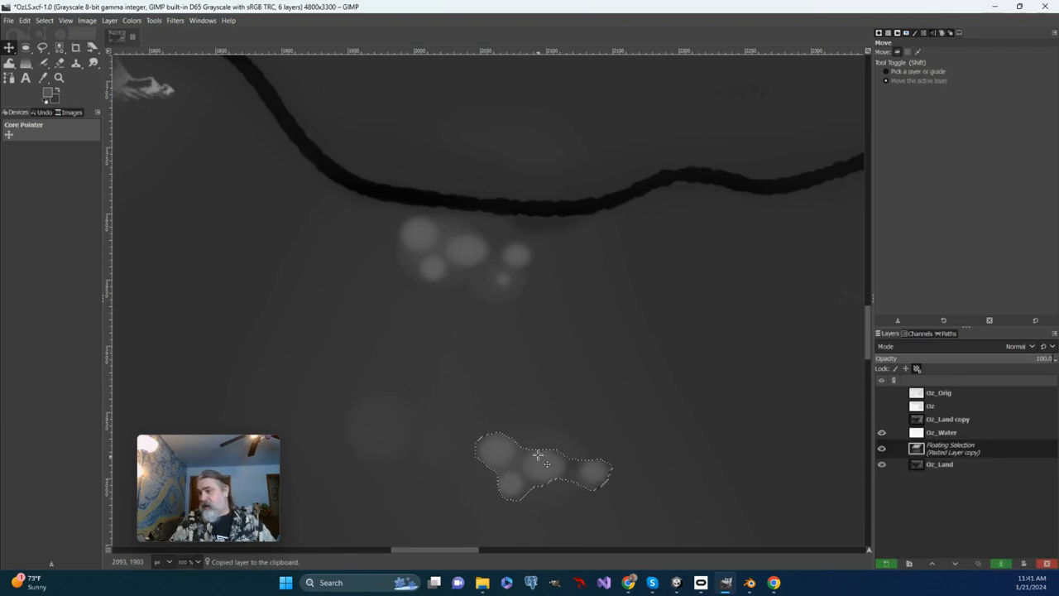
pyautogui.press('Left')
pyautogui.press('Left')
pyautogui.press('Left')
pyautogui.press('Left')
pyautogui.press('Left')
pyautogui.press('Left')
pyautogui.press('Left')
pyautogui.press('Left')
pyautogui.press('Left')
pyautogui.press('Left')
pyautogui.press('Left')
pyautogui.press('Left')
pyautogui.press('Left')
pyautogui.press('Left')
pyautogui.press('Left')
pyautogui.press('Left')
pyautogui.press('Left')
pyautogui.press('Left')
pyautogui.press('Left')
pyautogui.press('Left')
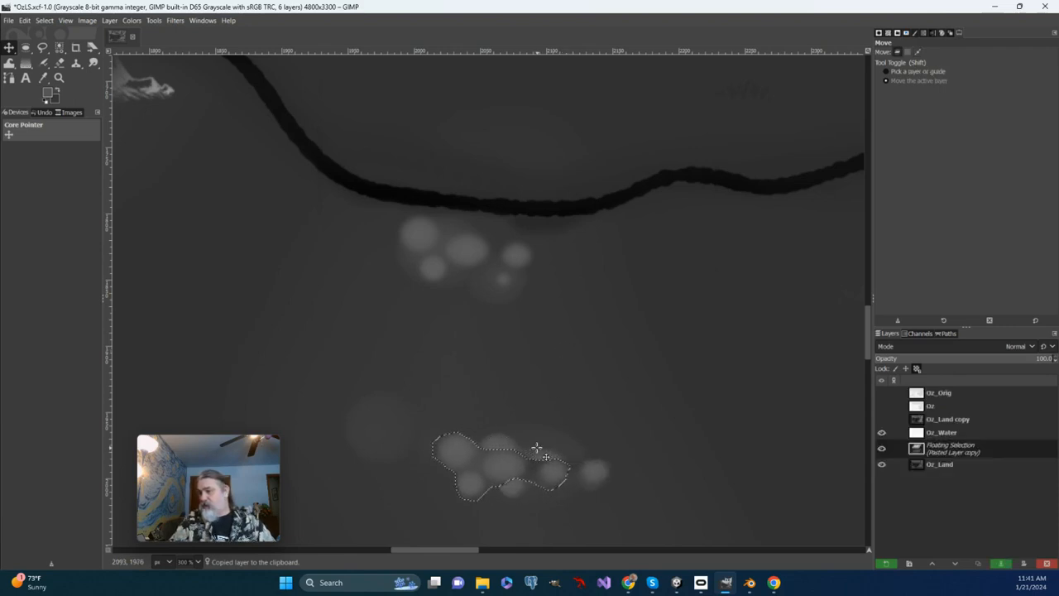
pyautogui.press('Left')
pyautogui.press('Left')
pyautogui.press('Left')
pyautogui.press('Left')
pyautogui.press('Left')
pyautogui.press('Left')
pyautogui.press('Left')
pyautogui.press('Left')
pyautogui.press('Left')
pyautogui.press('Left')
pyautogui.press('Left')
pyautogui.press('Left')
pyautogui.press('Left')
pyautogui.press('Left')
pyautogui.press('Left')
pyautogui.press('Left')
pyautogui.press('Left')
pyautogui.press('Left')
pyautogui.press('Left')
pyautogui.press('Left')
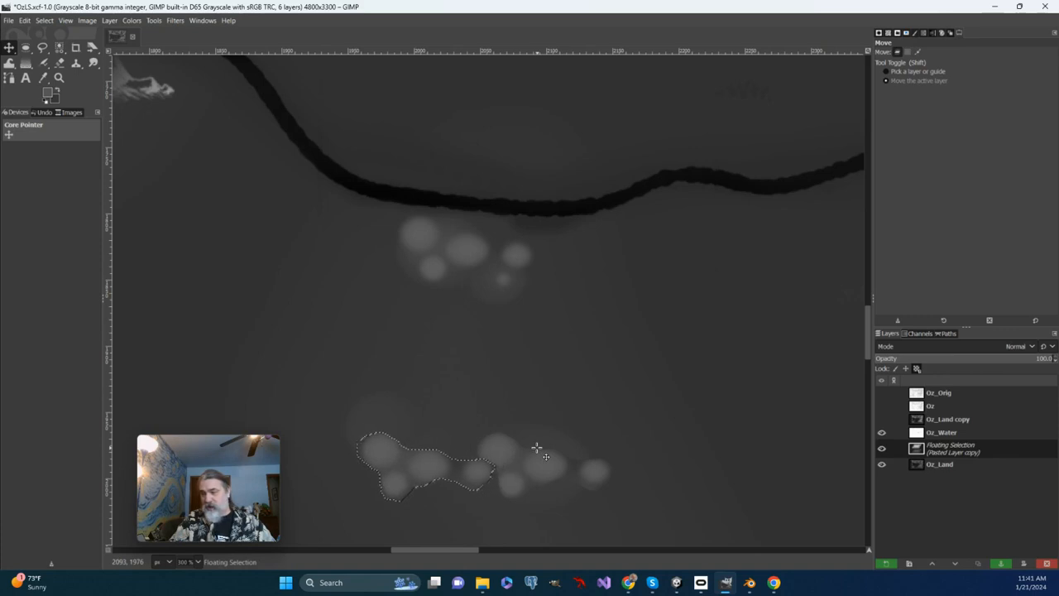
pyautogui.press('Up')
pyautogui.press('Up')
pyautogui.press('Up')
pyautogui.press('Up')
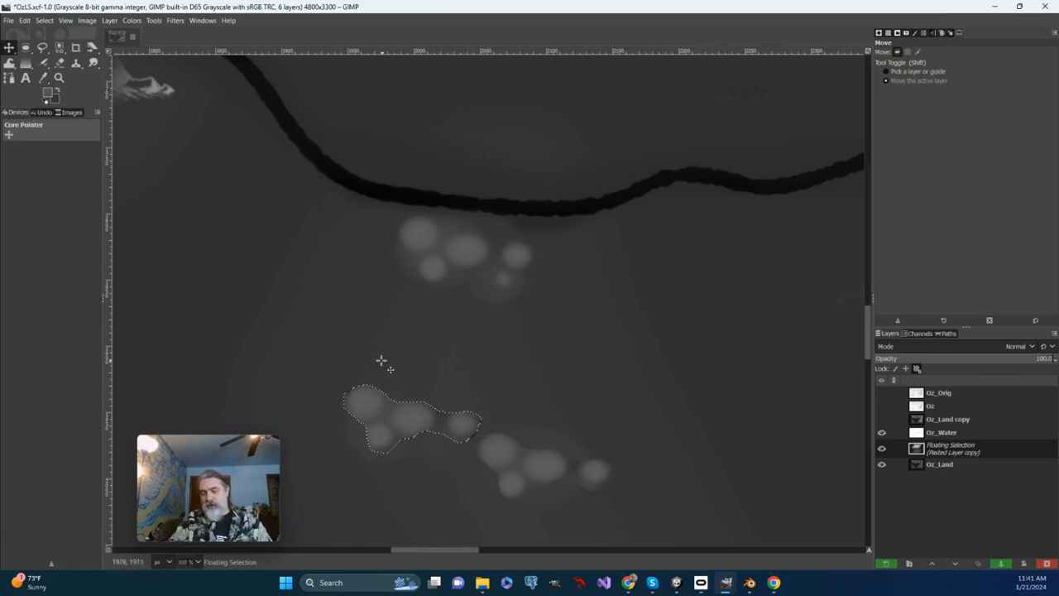
# Rotate the second pasted hill cluster by about -177.09 degrees around its center.
pyautogui.click(154, 20)
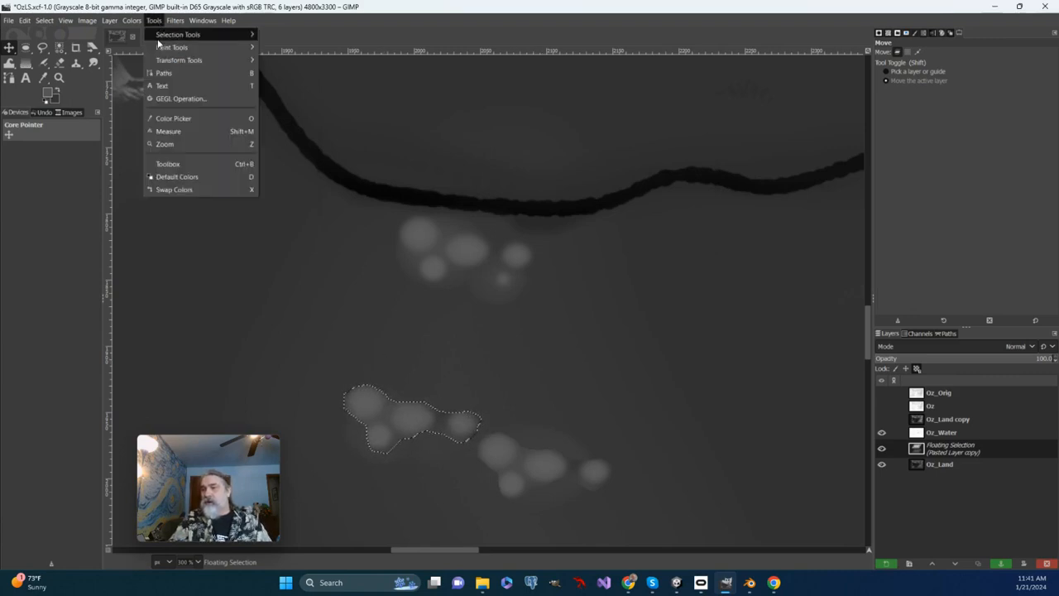
pyautogui.moveTo(199, 60)
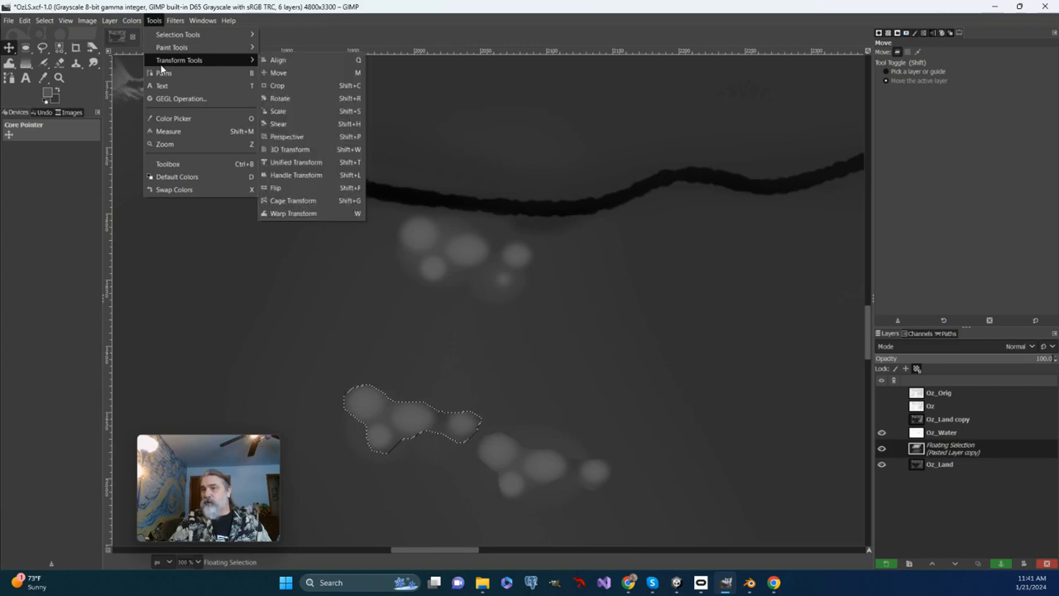
pyautogui.click(288, 98)
pyautogui.click(286, 99)
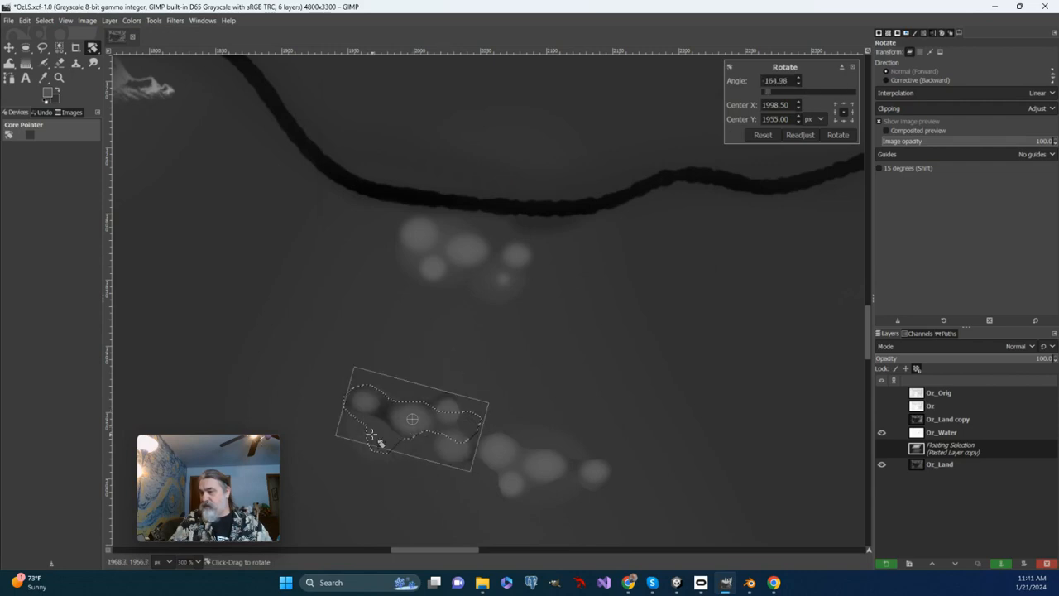
pyautogui.moveTo(393, 426); pyautogui.dragTo(398, 427)
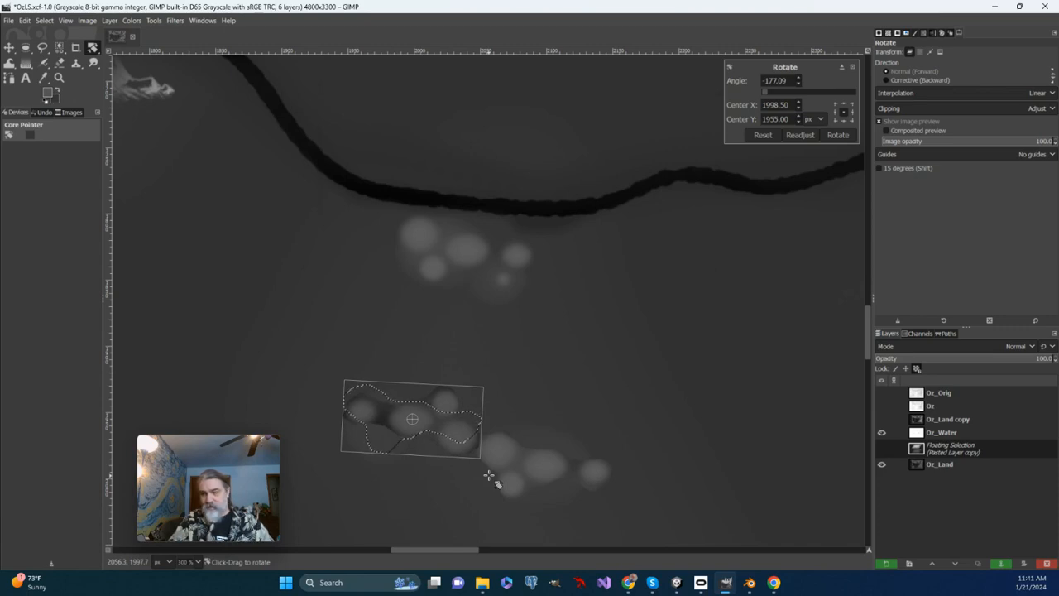
pyautogui.press('Return')
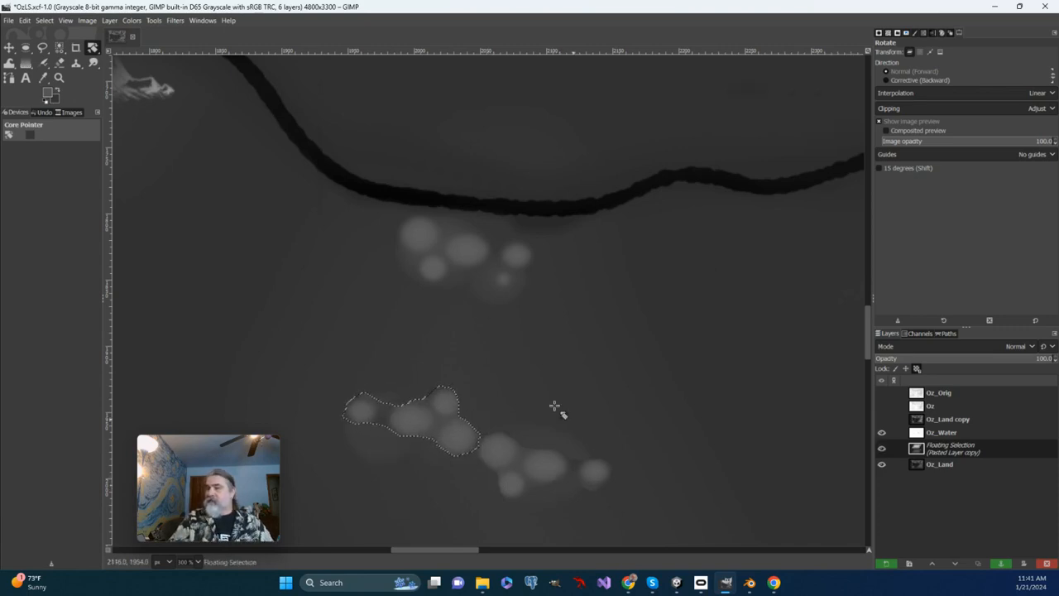
# Anchor the rotated floating hill cluster to the Oz_Land layer.
pyautogui.click(26, 48)
pyautogui.click(41, 21)
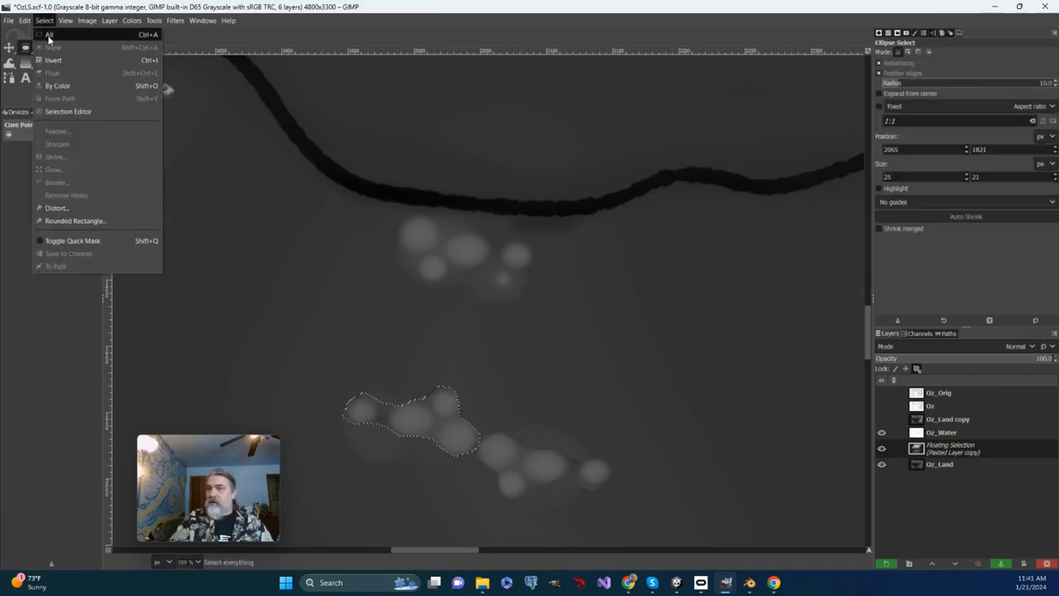
pyautogui.click(46, 36)
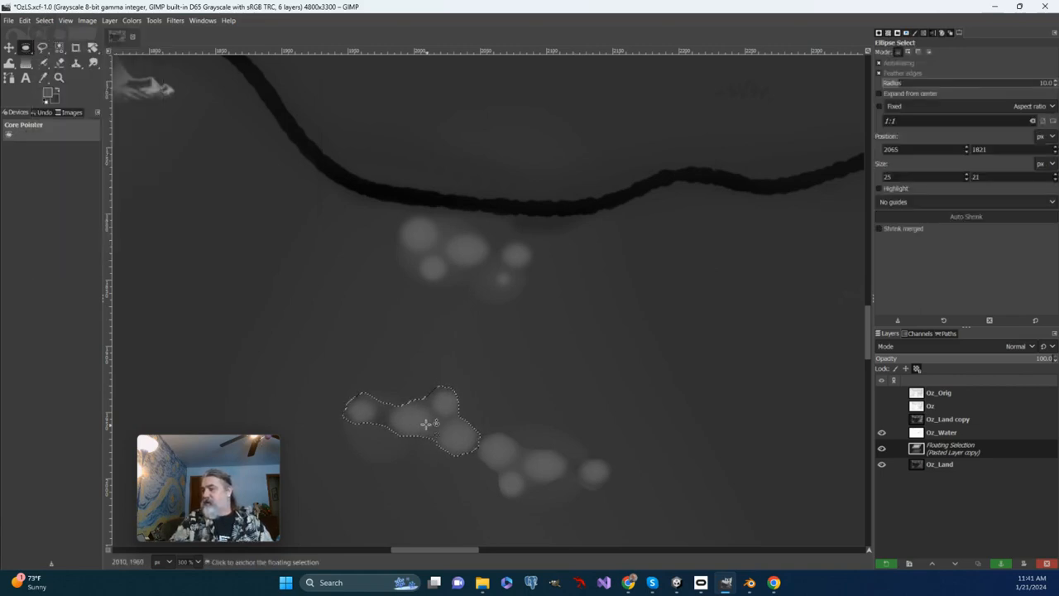
pyautogui.rightClick(942, 448)
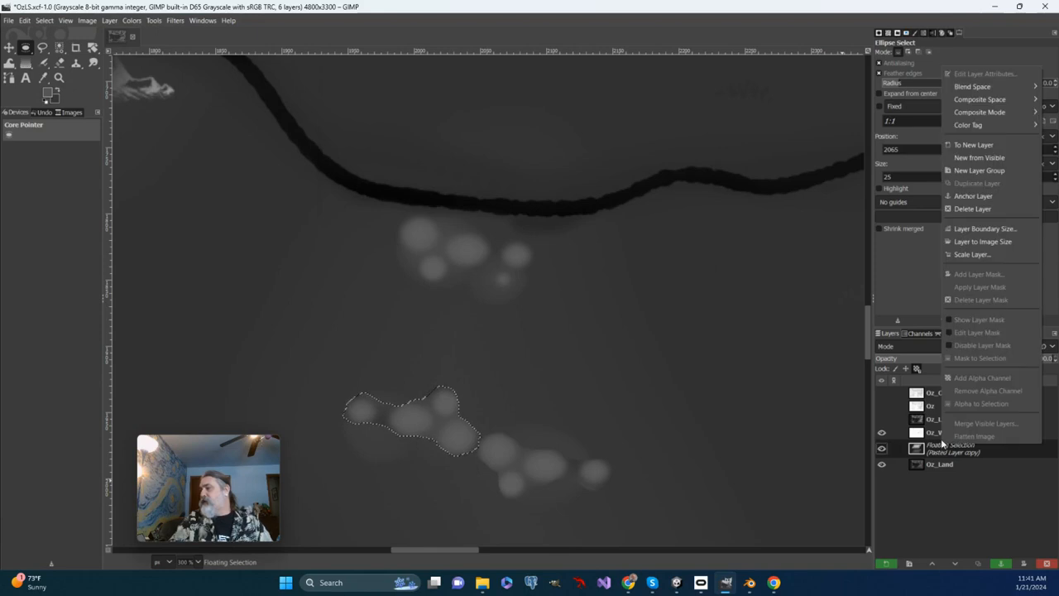
pyautogui.click(974, 197)
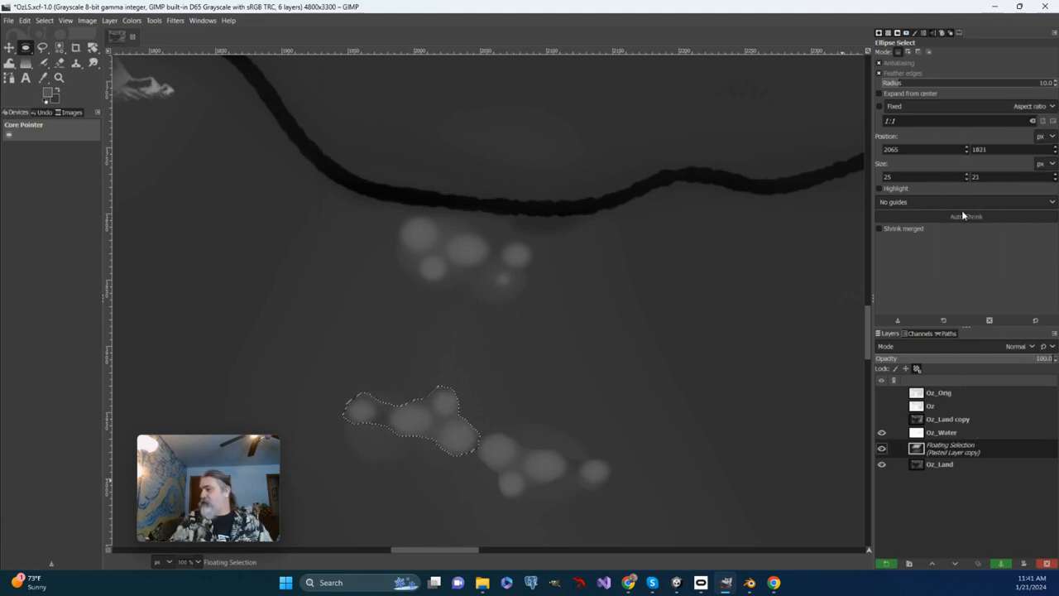
pyautogui.click(522, 392)
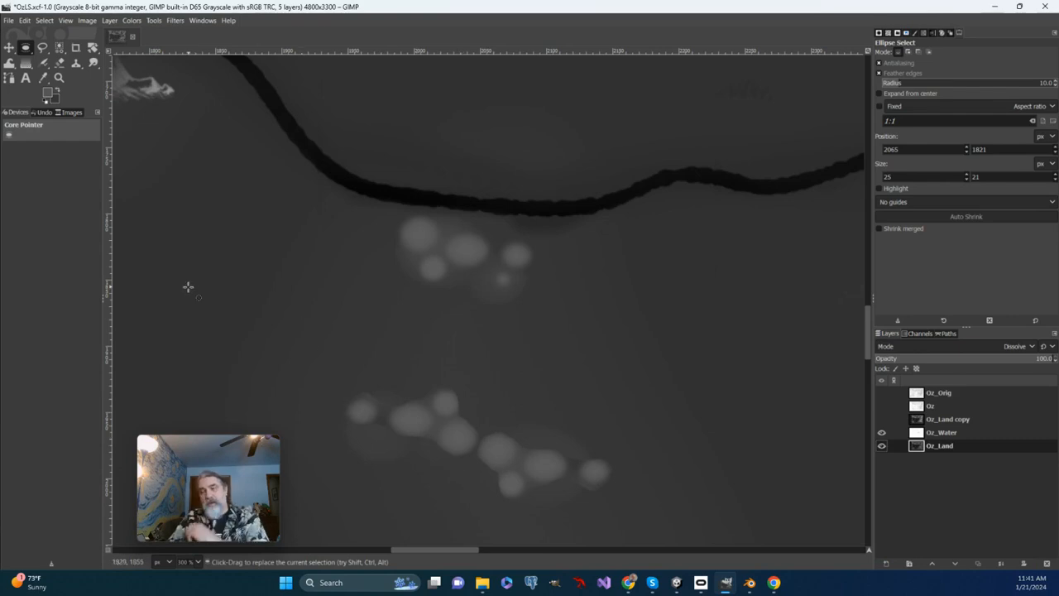
# Switch to the Smudge tool and set its brush size to 89.
pyautogui.click(93, 62)
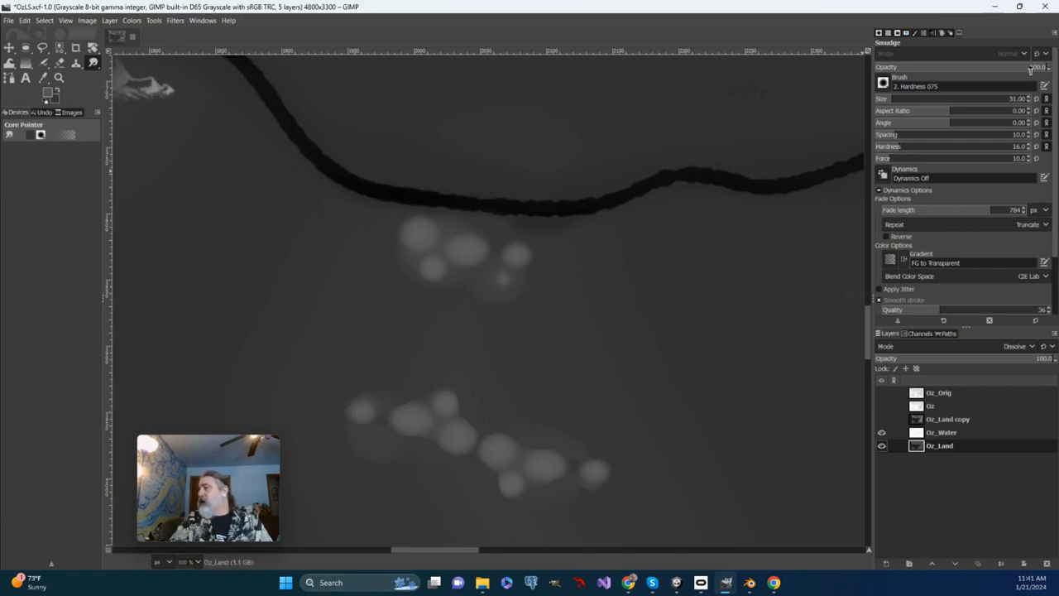
pyautogui.click(892, 99)
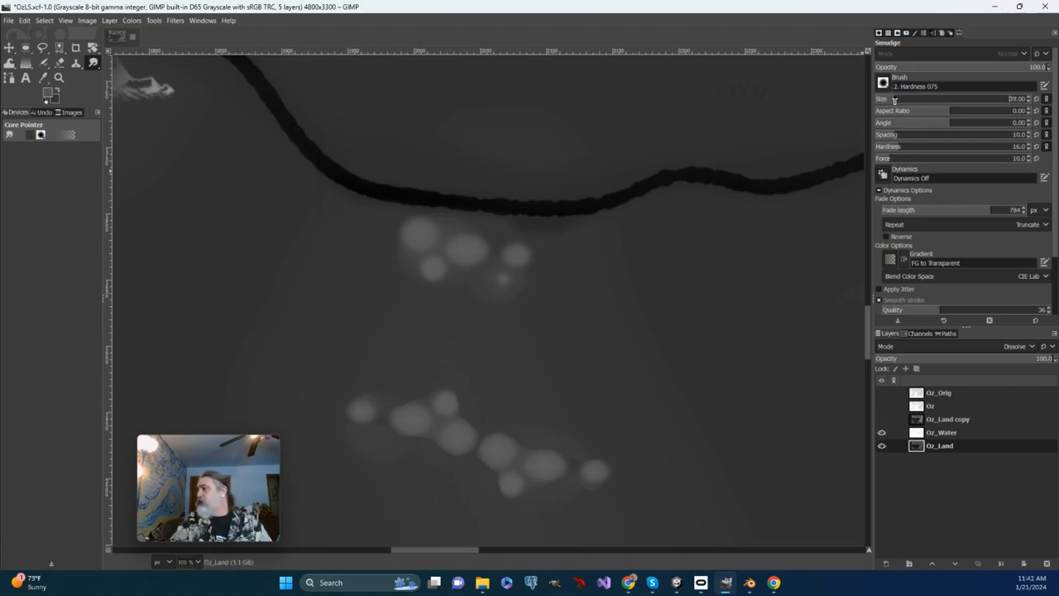
pyautogui.moveTo(901, 101); pyautogui.dragTo(906, 103)
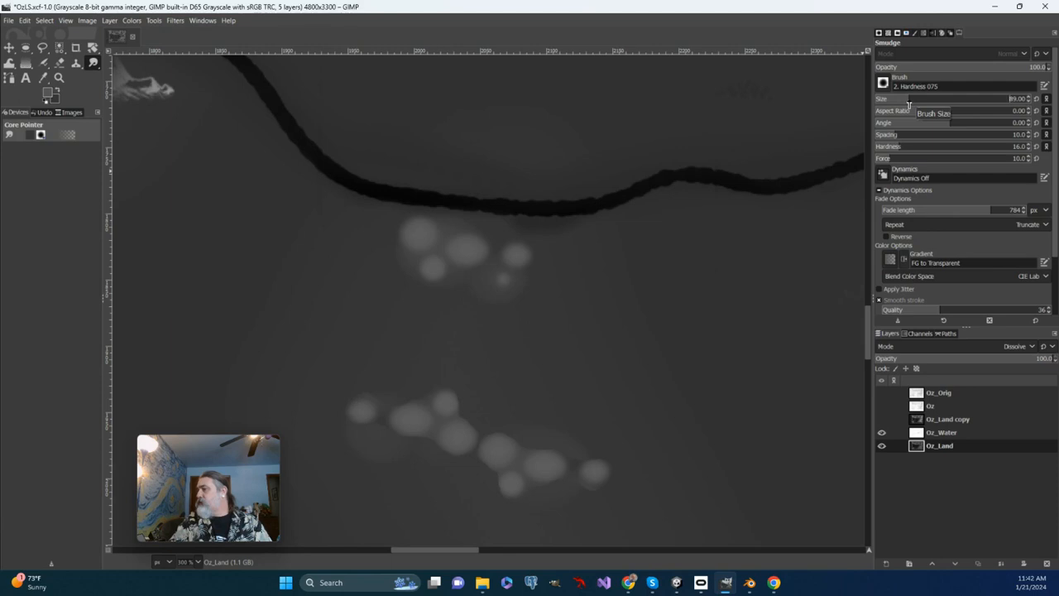
# Smudge the paired hill clusters south of the river at brush size 89 and force 16, blending the spots into the surrounding land.
pyautogui.scroll(-5, 633, 359)
pyautogui.hscroll(-3, 633, 359)
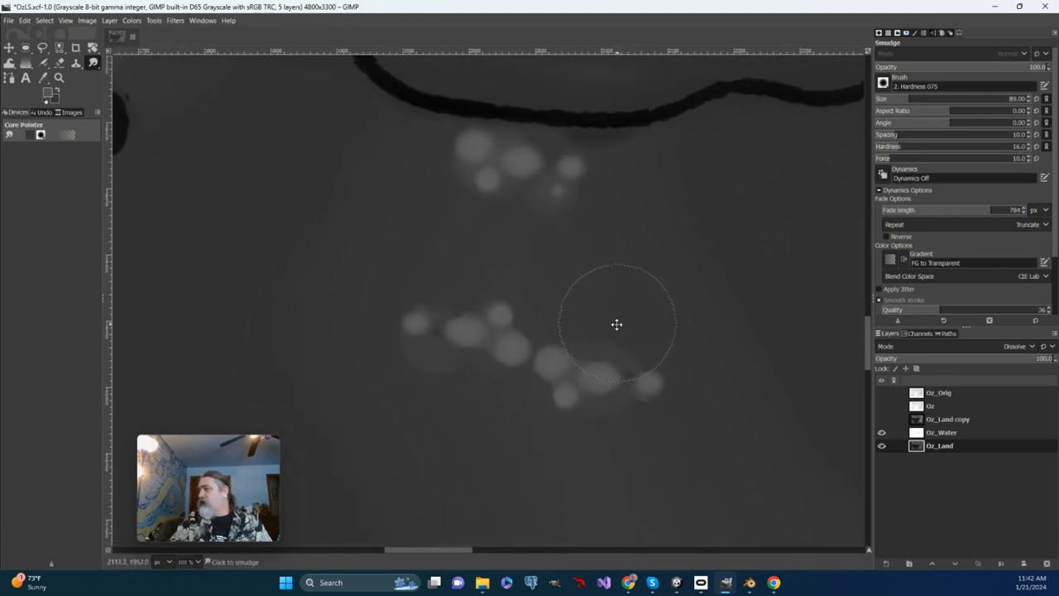
pyautogui.scroll(3, 616, 324)
pyautogui.hscroll(3, 617, 324)
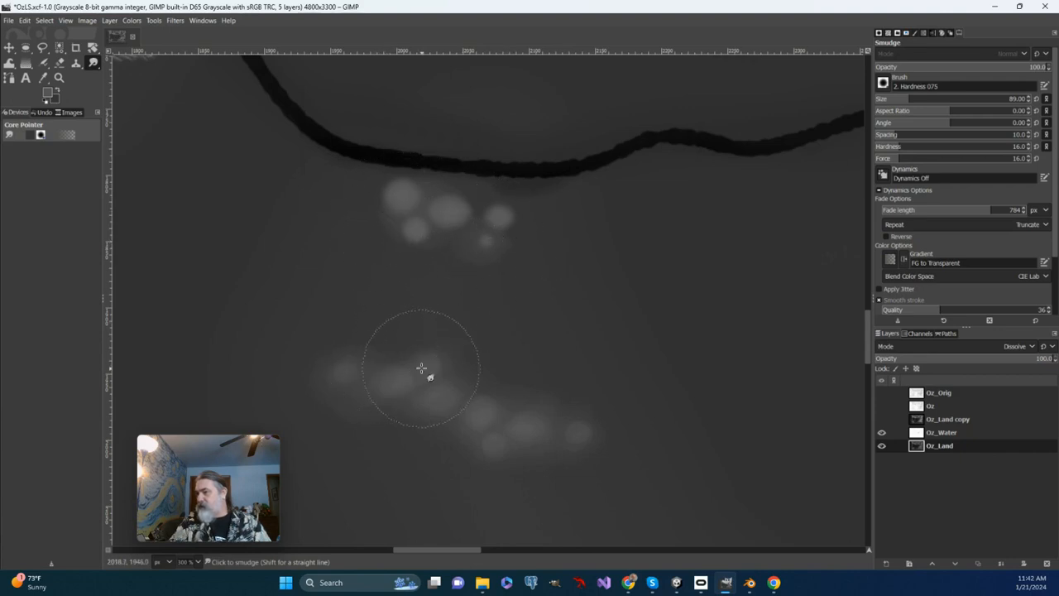
# Clone the smudged hills, sampling from the westernmost spot, over the faint patches farther south to build a second chain of soft hills.
pyautogui.scroll(-4, 576, 465)
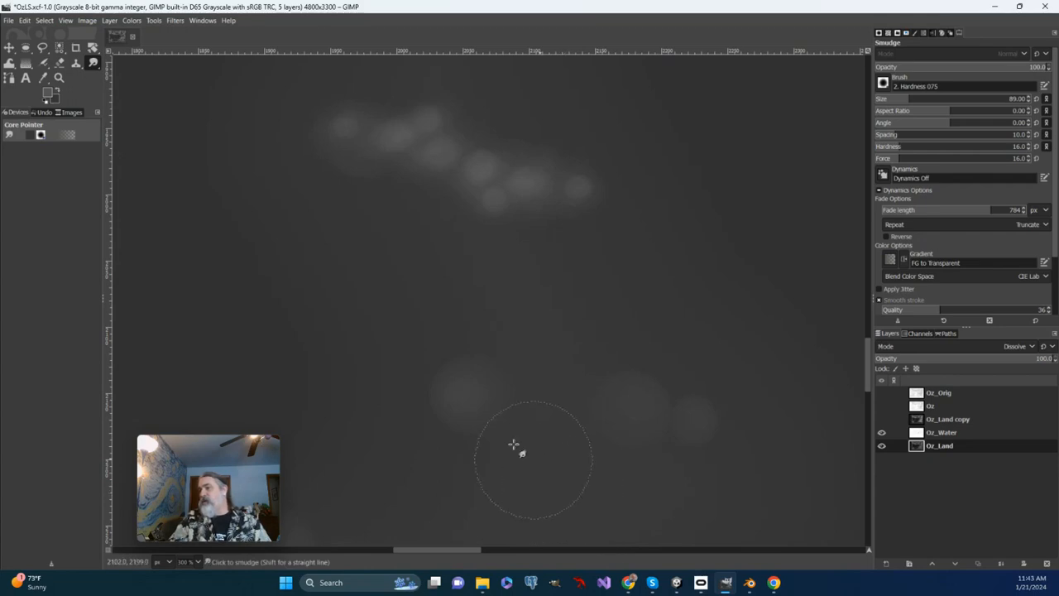
pyautogui.click(75, 63)
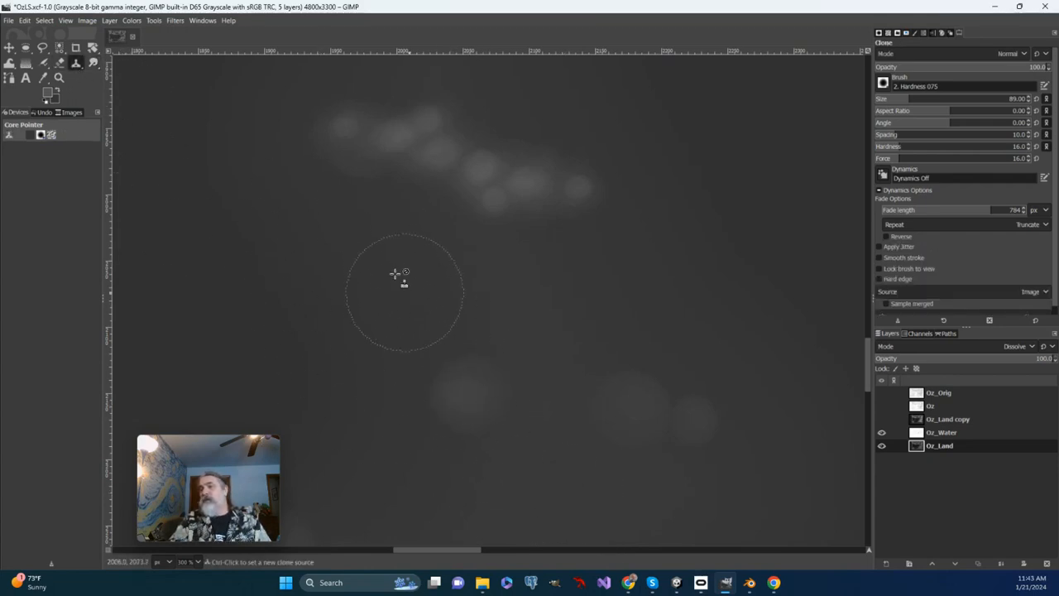
pyautogui.keyDown('ctrl'); pyautogui.click(342, 127); pyautogui.keyUp('ctrl')
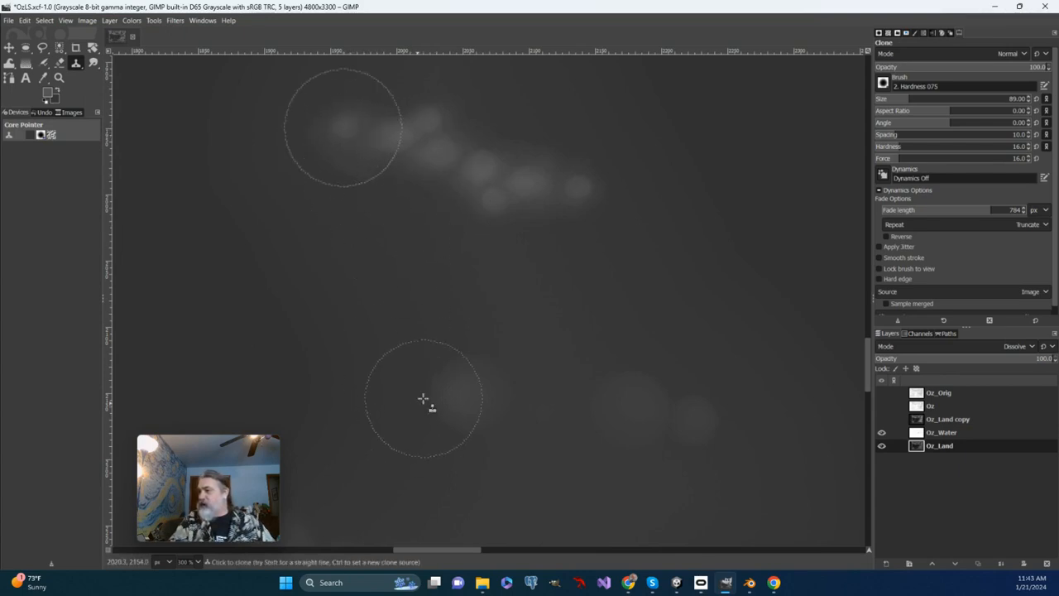
pyautogui.moveTo(435, 397)
pyautogui.mouseDown()
pyautogui.moveTo(475, 379)
pyautogui.moveTo(486, 368)
pyautogui.moveTo(474, 360)
pyautogui.moveTo(462, 366)
pyautogui.moveTo(455, 421)
pyautogui.moveTo(487, 394)
pyautogui.moveTo(500, 392)
pyautogui.moveTo(504, 417)
pyautogui.moveTo(554, 400)
pyautogui.moveTo(556, 424)
pyautogui.moveTo(588, 415)
pyautogui.moveTo(590, 443)
pyautogui.moveTo(630, 490)
pyautogui.moveTo(680, 466)
pyautogui.moveTo(695, 427)
pyautogui.moveTo(638, 411)
pyautogui.moveTo(594, 461)
pyautogui.moveTo(567, 460)
pyautogui.moveTo(518, 475)
pyautogui.mouseUp()
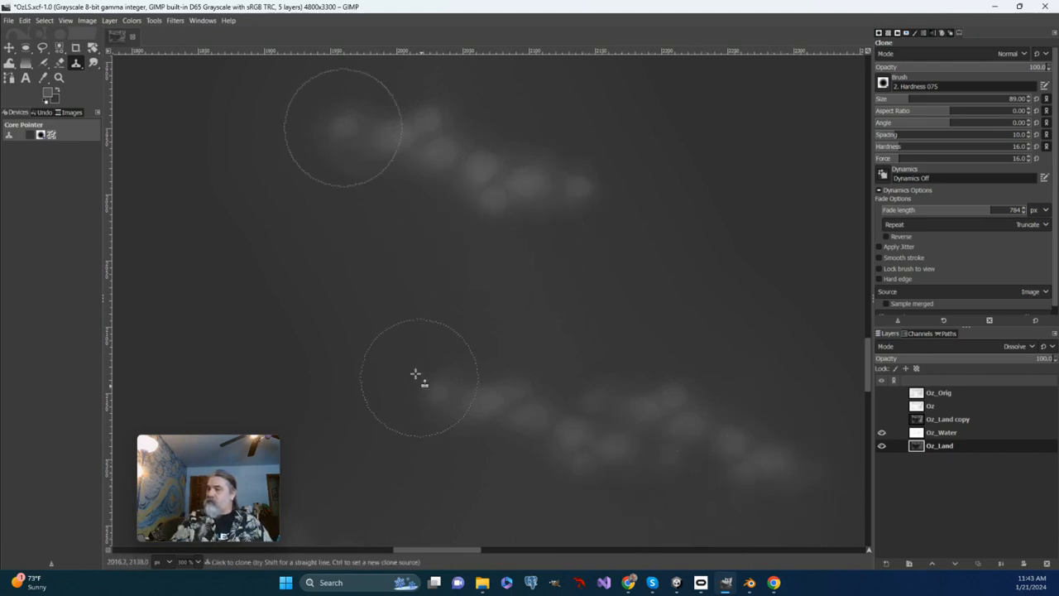
pyautogui.moveTo(403, 366); pyautogui.dragTo(370, 310)
pyautogui.moveTo(451, 337); pyautogui.dragTo(444, 373)
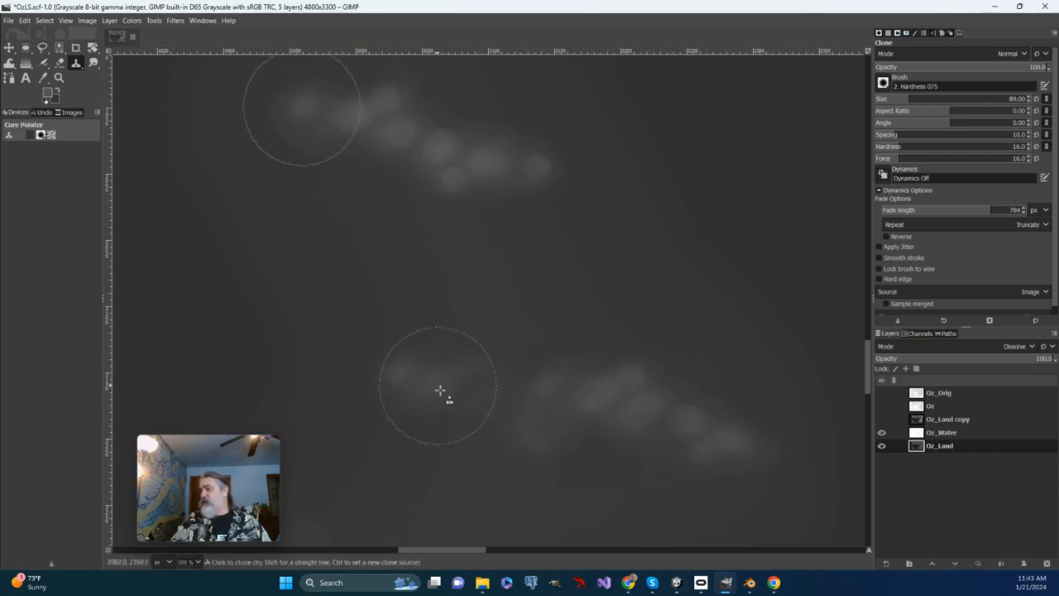
pyautogui.moveTo(438, 479); pyautogui.dragTo(474, 496)
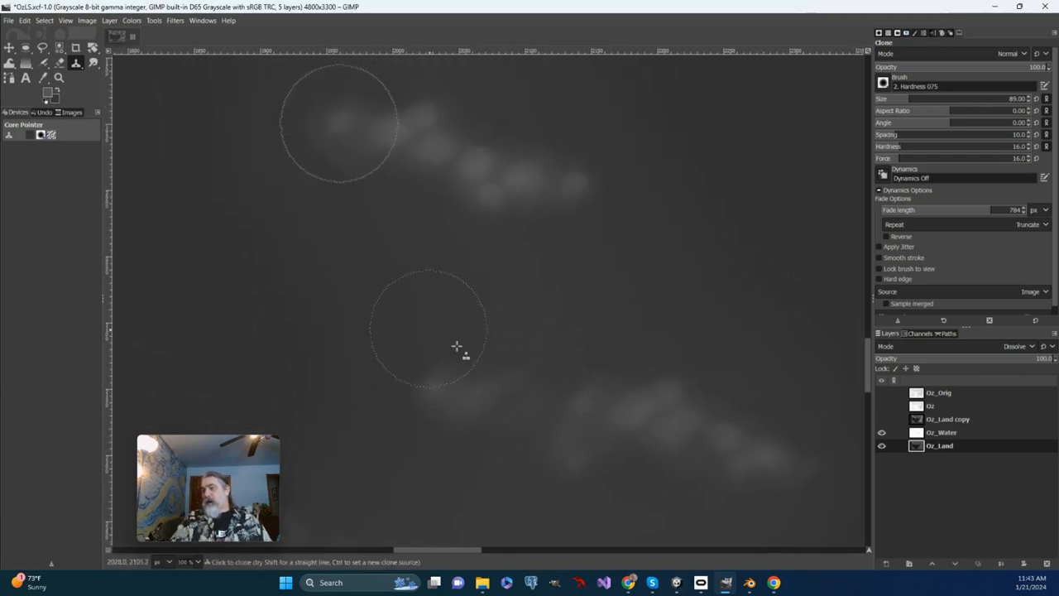
# Draw an elliptical selection about 34 × 28 px above the gap in the cloned hills and fill it with a spherical FG to Transparent gradient.
pyautogui.click(26, 48)
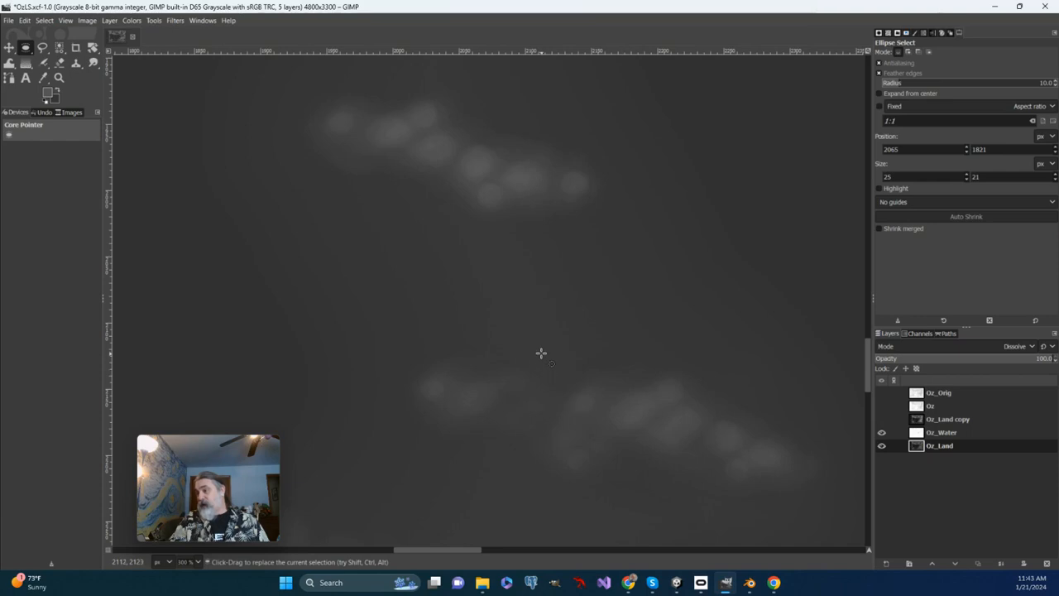
pyautogui.moveTo(541, 354); pyautogui.dragTo(587, 368)
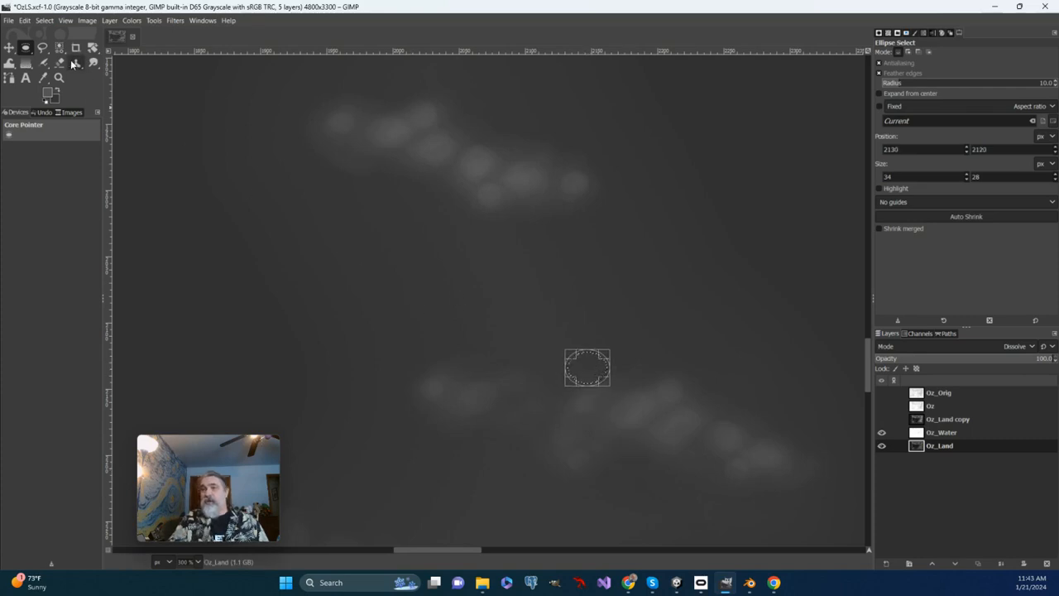
pyautogui.click(25, 65)
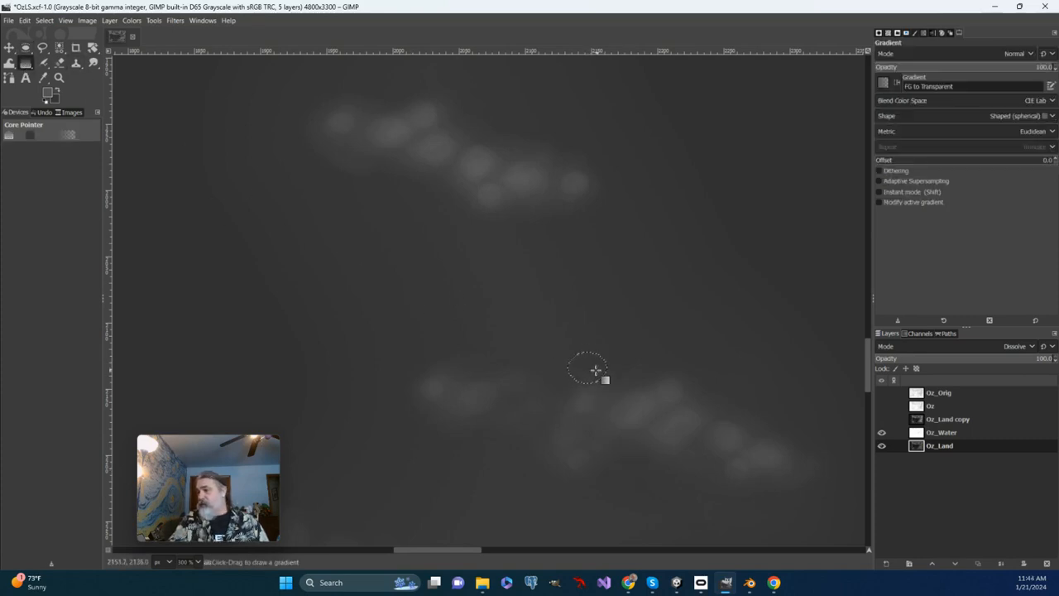
pyautogui.moveTo(587, 369); pyautogui.dragTo(561, 393)
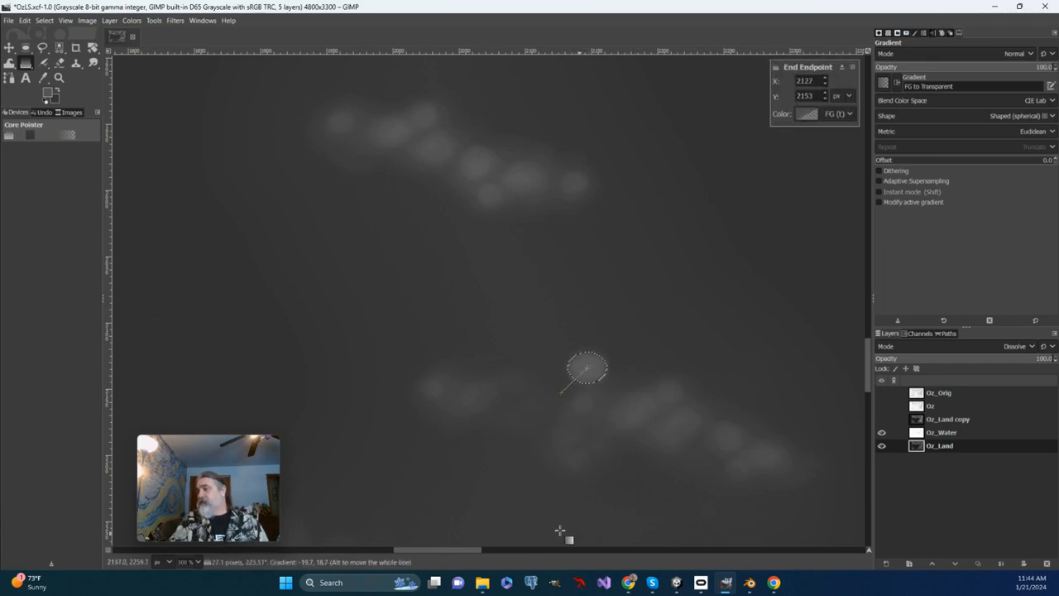
pyautogui.press('Return')
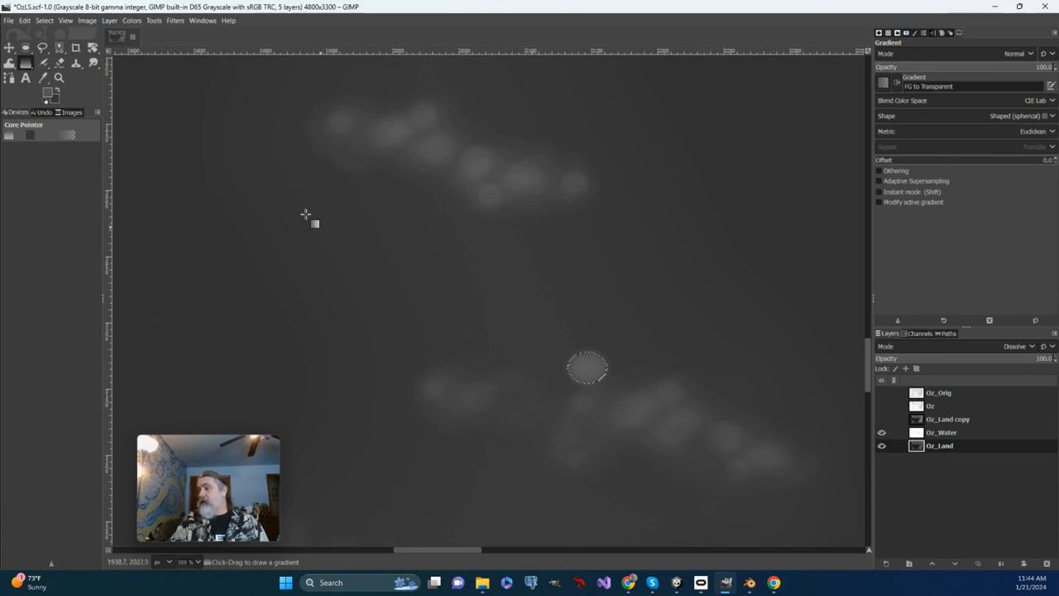
# Draw an elliptical selection about 32 × 28 px southwest of the new hill spot, below the western cloned hills.
pyautogui.click(26, 48)
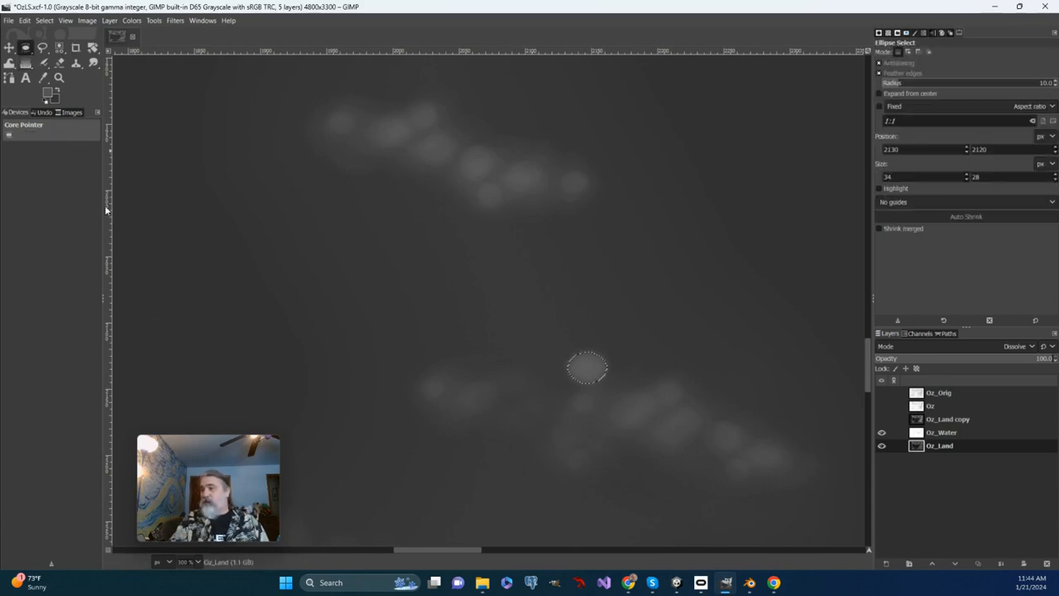
pyautogui.moveTo(624, 479); pyautogui.dragTo(660, 419)
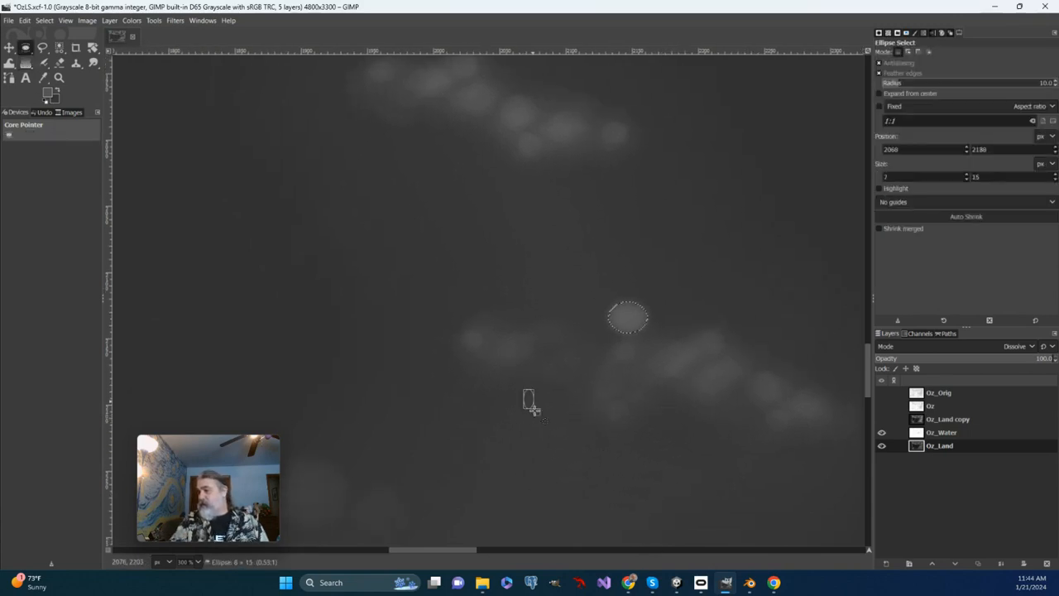
pyautogui.moveTo(523, 389); pyautogui.dragTo(556, 324)
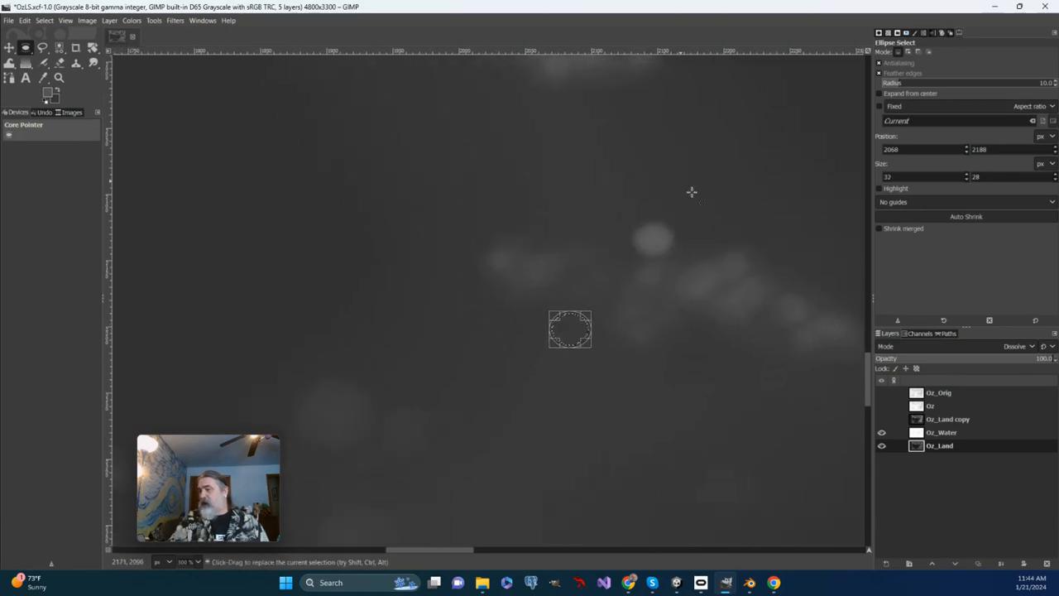
# Compare the southern cloned hills with the clusters farther north near the river.
pyautogui.moveTo(460, 258); pyautogui.dragTo(426, 321)
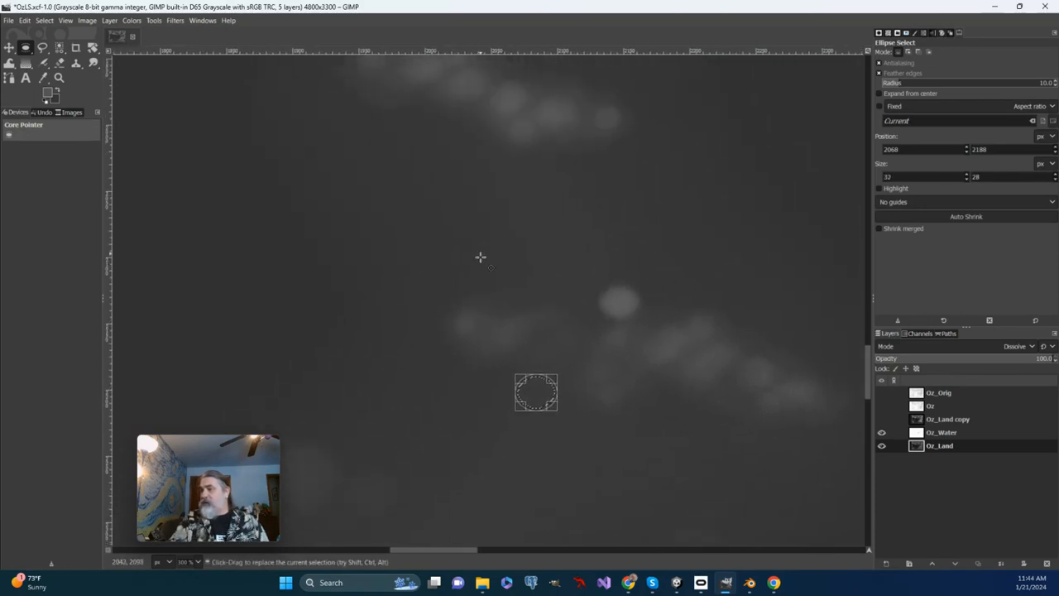
pyautogui.moveTo(490, 328); pyautogui.dragTo(620, 151)
pyautogui.moveTo(455, 464); pyautogui.dragTo(457, 257)
pyautogui.moveTo(476, 328); pyautogui.dragTo(402, 592)
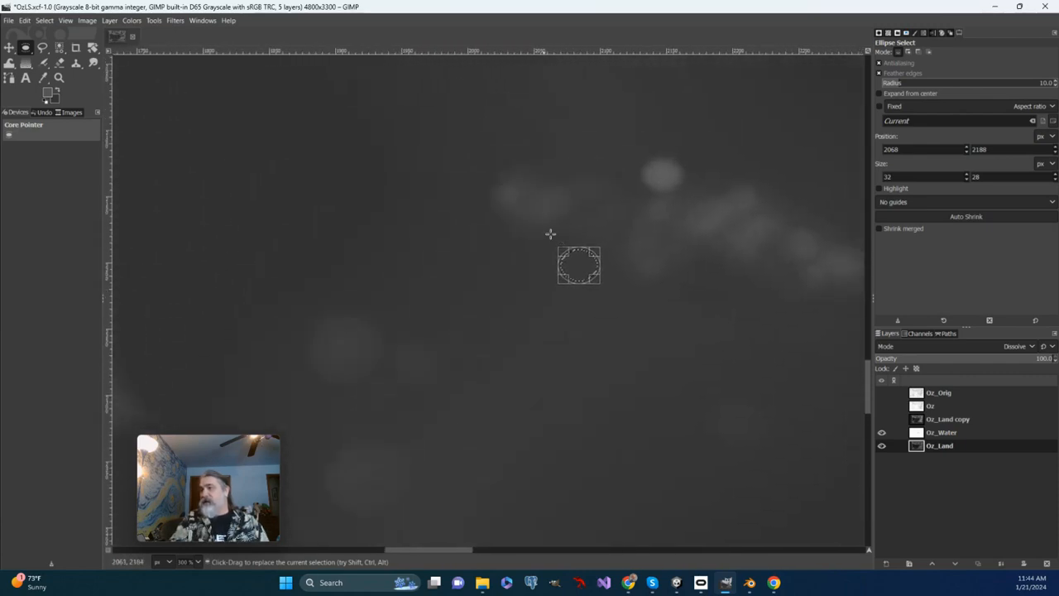
pyautogui.moveTo(556, 238); pyautogui.dragTo(449, 555)
pyautogui.moveTo(444, 295); pyautogui.dragTo(477, 446)
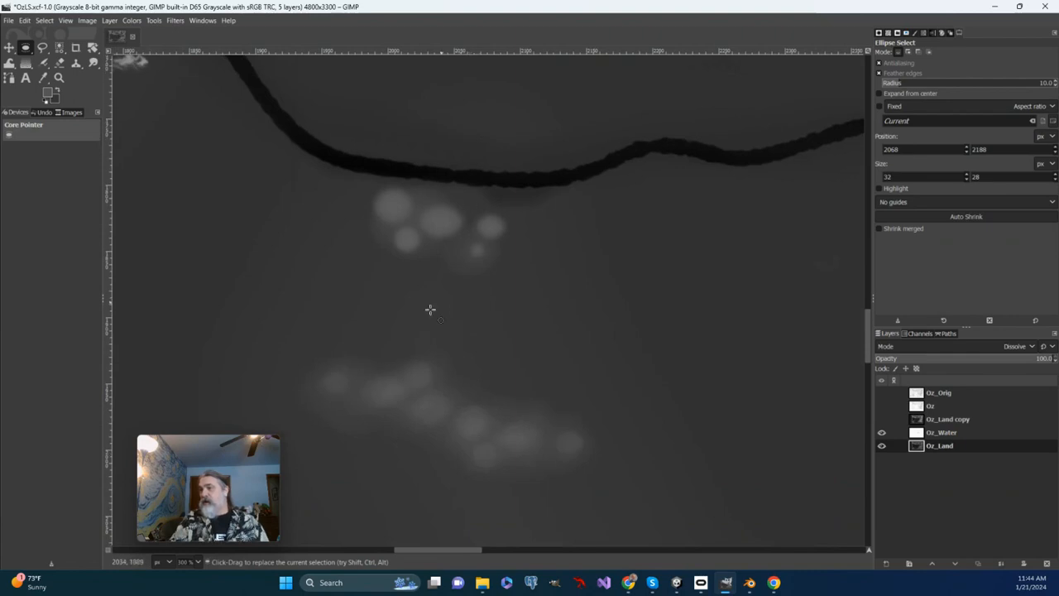
pyautogui.moveTo(418, 400); pyautogui.dragTo(454, 281)
pyautogui.moveTo(530, 401); pyautogui.dragTo(589, 165)
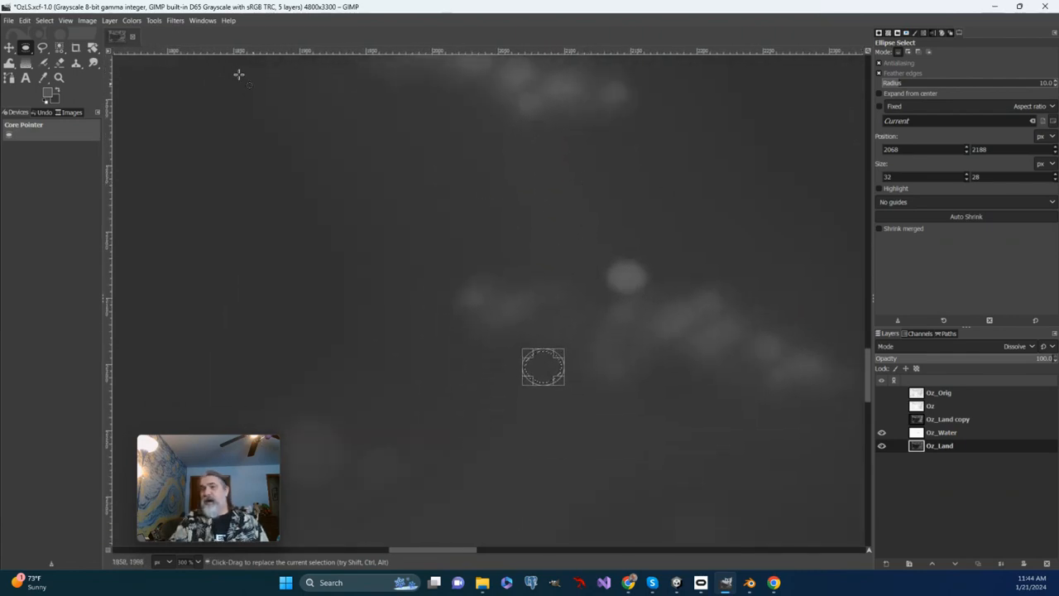
# Fill the elliptical selection with a spherical FG to Transparent gradient, and replace the selection with the entire image.
pyautogui.click(26, 62)
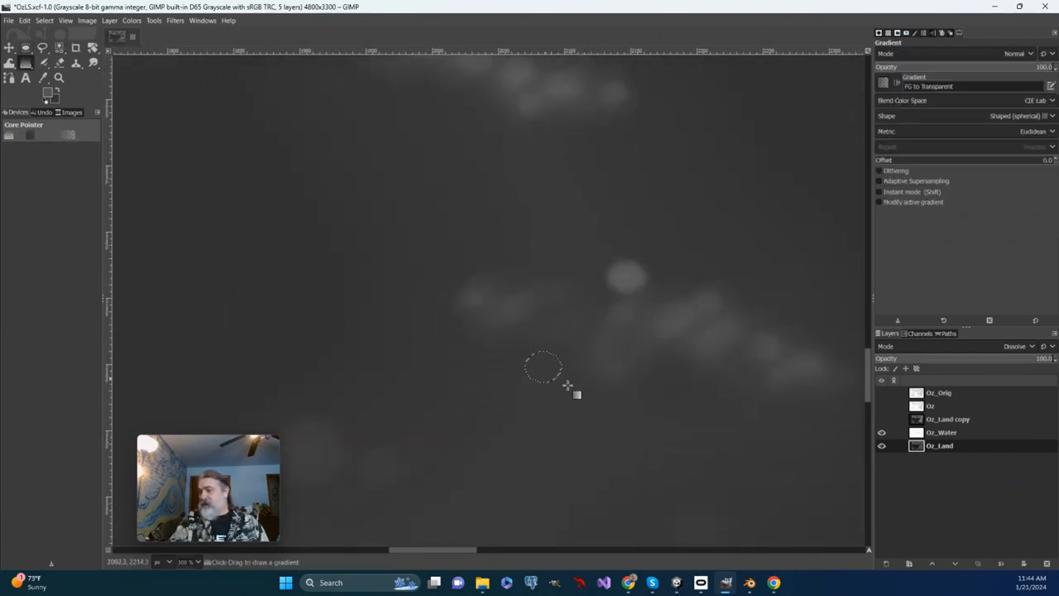
pyautogui.moveTo(536, 361); pyautogui.dragTo(562, 398)
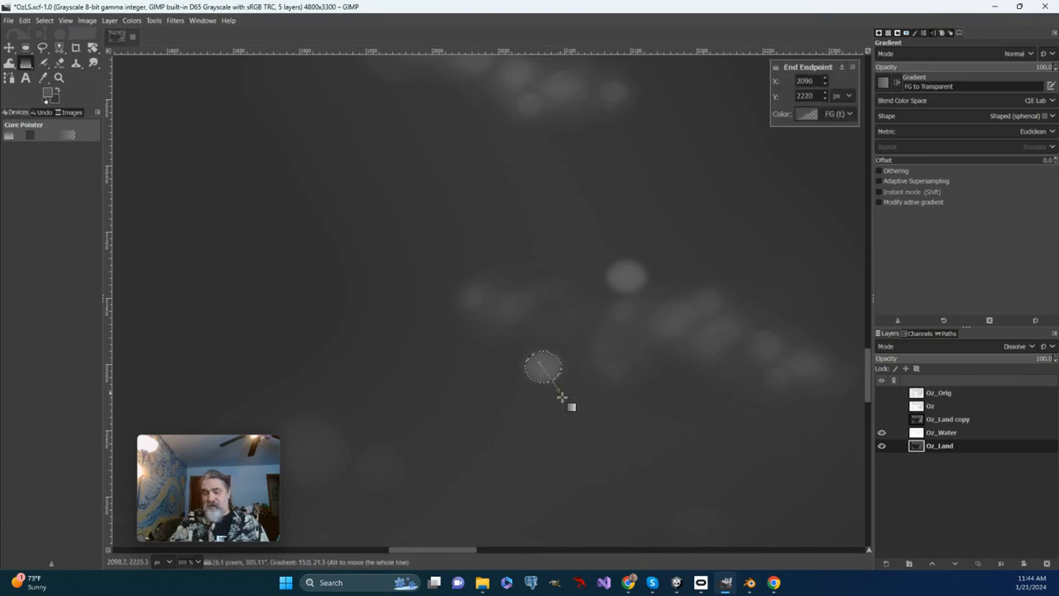
pyautogui.press('Return')
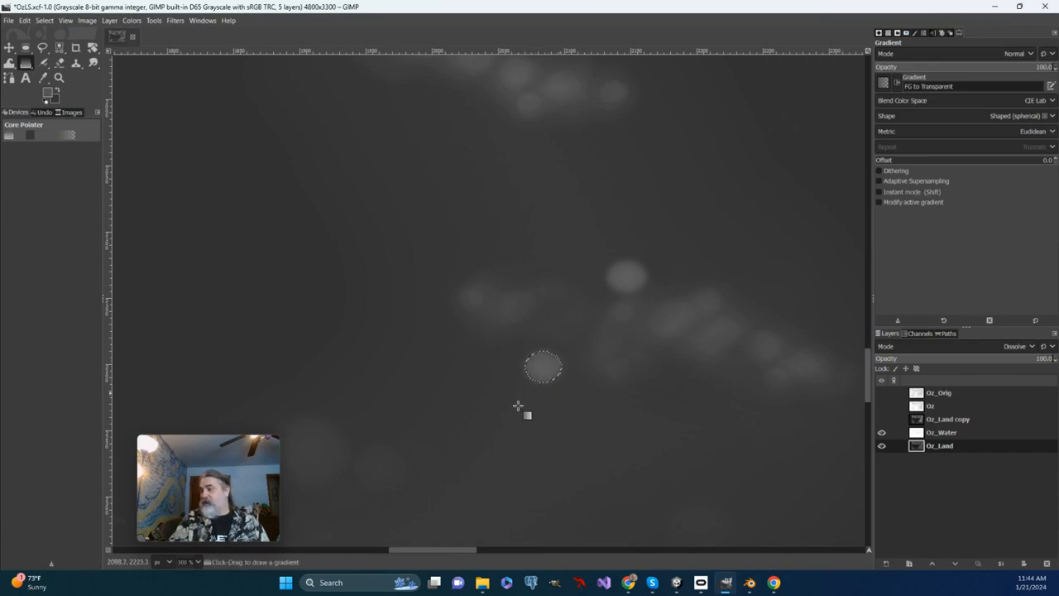
pyautogui.click(41, 21)
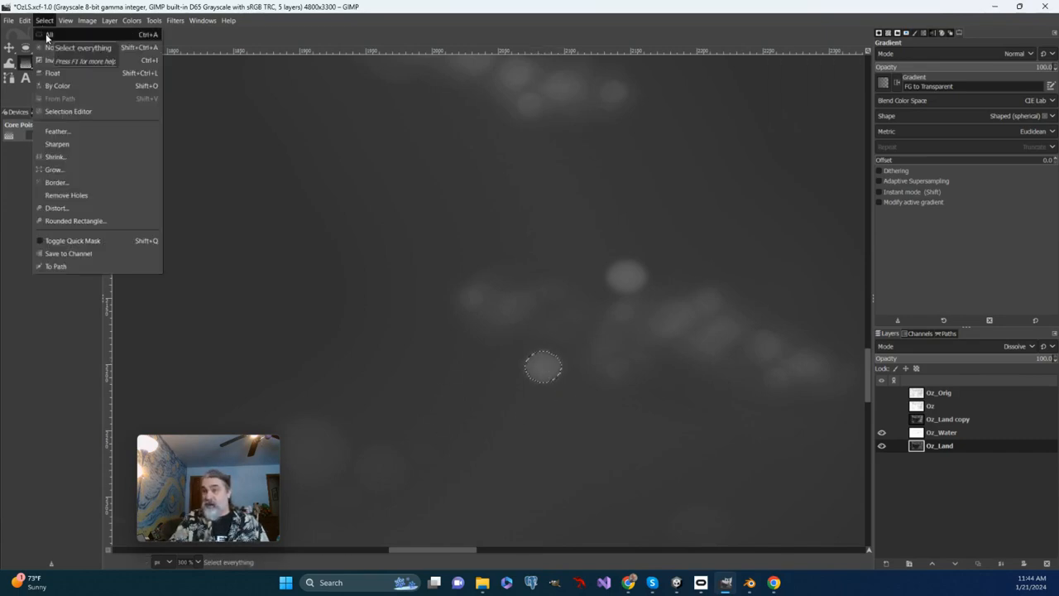
pyautogui.click(47, 35)
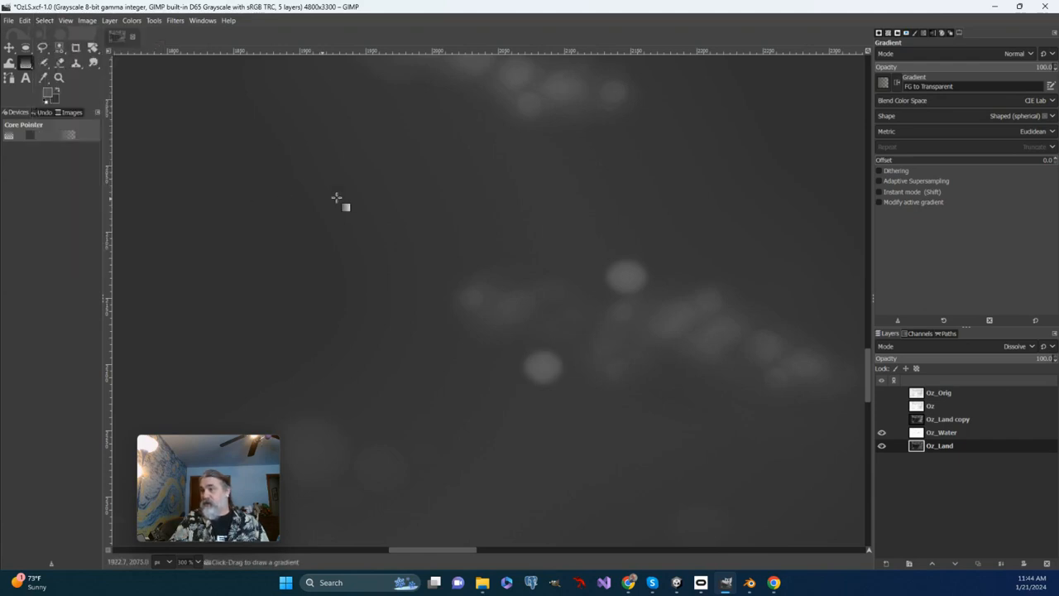
# Examine the placement of the hills between the river and the southern coast at 66.7% zoom.
pyautogui.click(58, 79)
pyautogui.rightClick(407, 294)
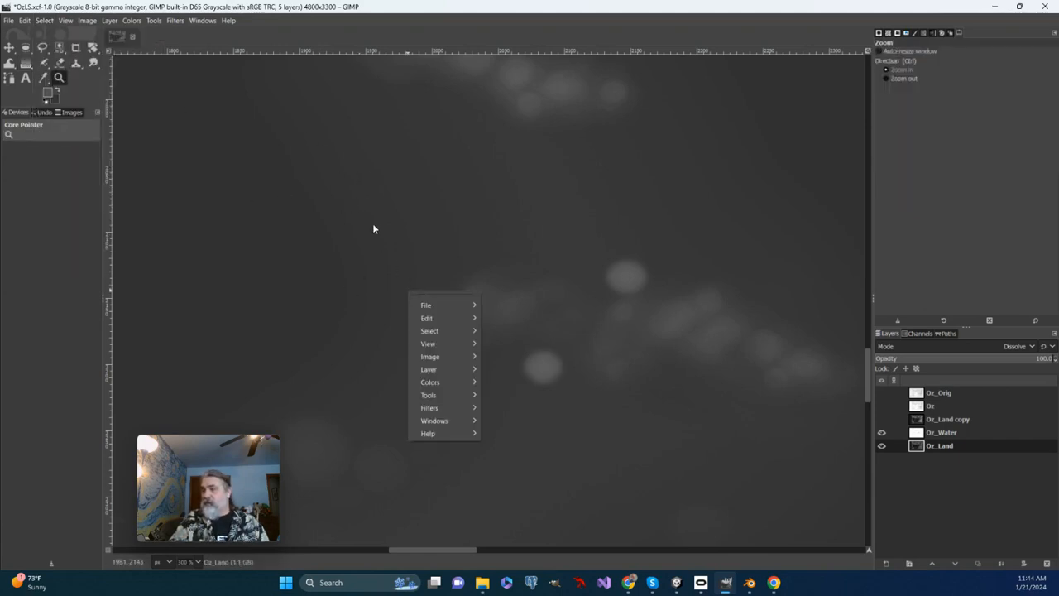
pyautogui.click(56, 80)
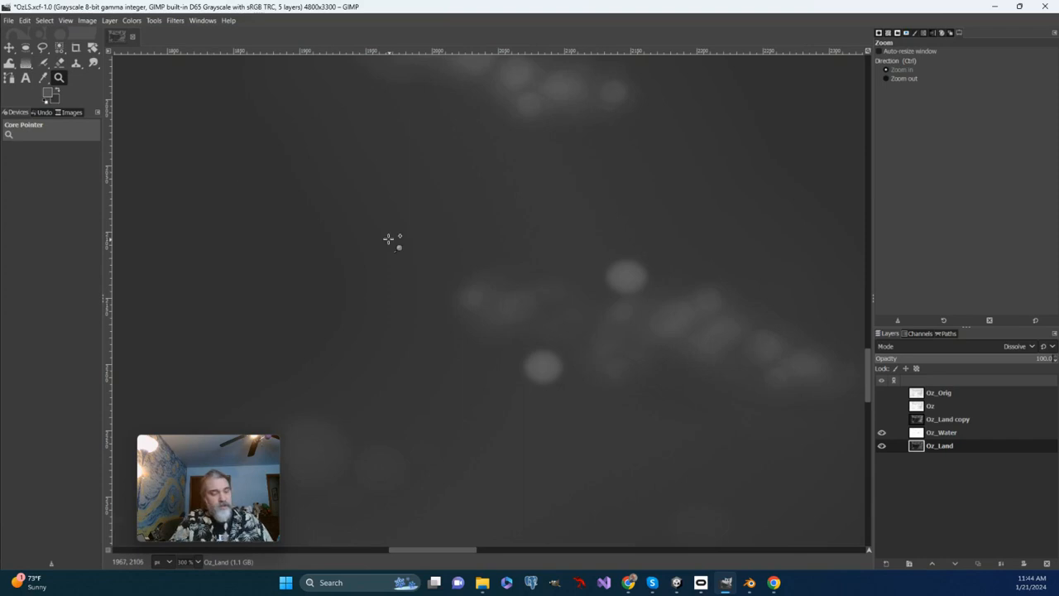
pyautogui.keyDown('ctrl'); pyautogui.click(475, 212); pyautogui.keyUp('ctrl')
pyautogui.keyDown('ctrl'); pyautogui.click(474, 211); pyautogui.keyUp('ctrl')
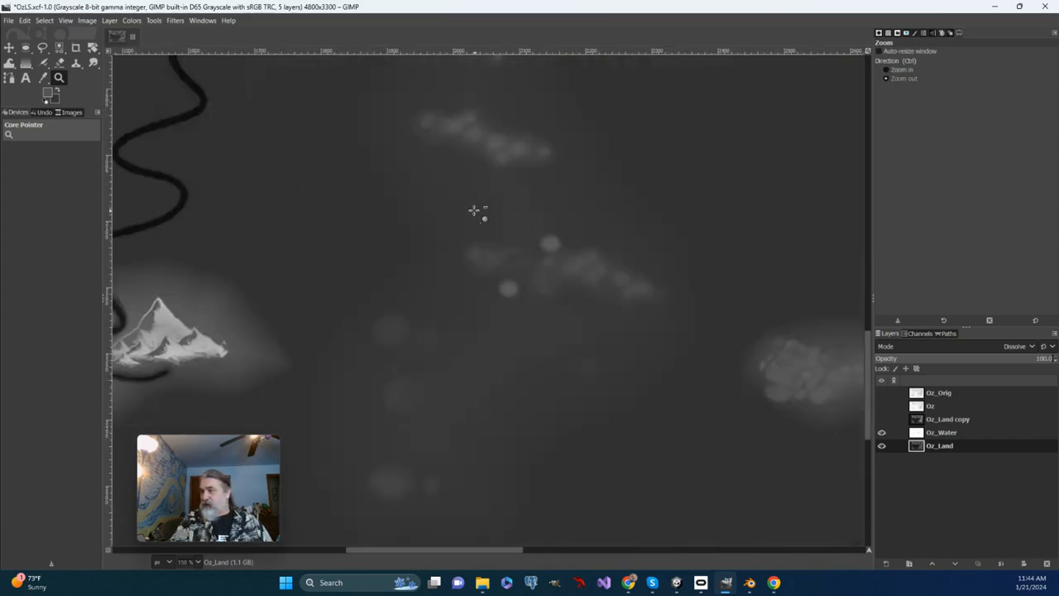
pyautogui.keyDown('ctrl'); pyautogui.click(474, 211); pyautogui.keyUp('ctrl')
pyautogui.keyDown('ctrl'); pyautogui.click(475, 214); pyautogui.keyUp('ctrl')
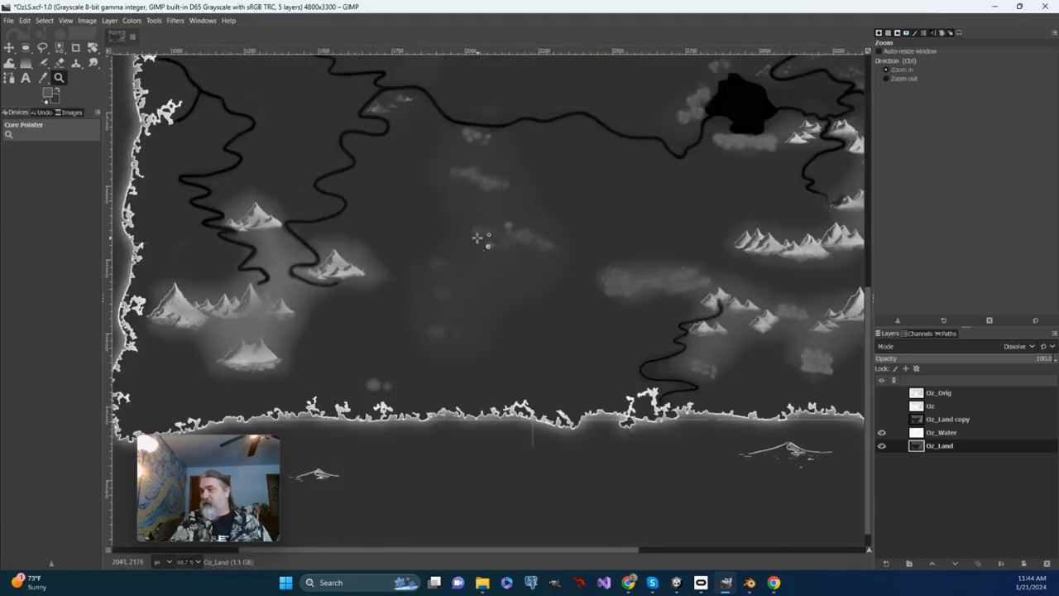
pyautogui.click(503, 301)
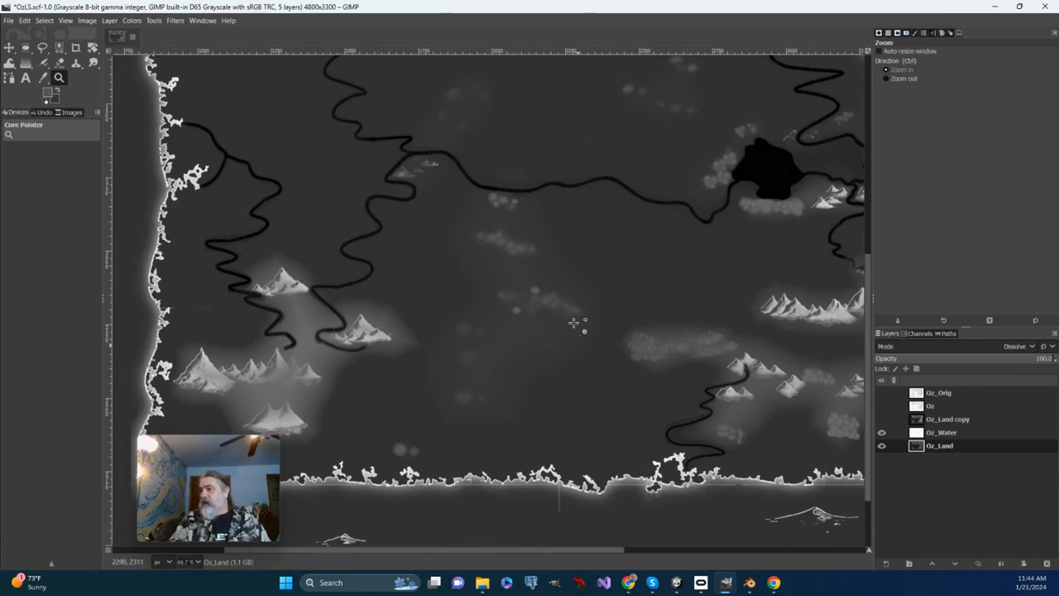